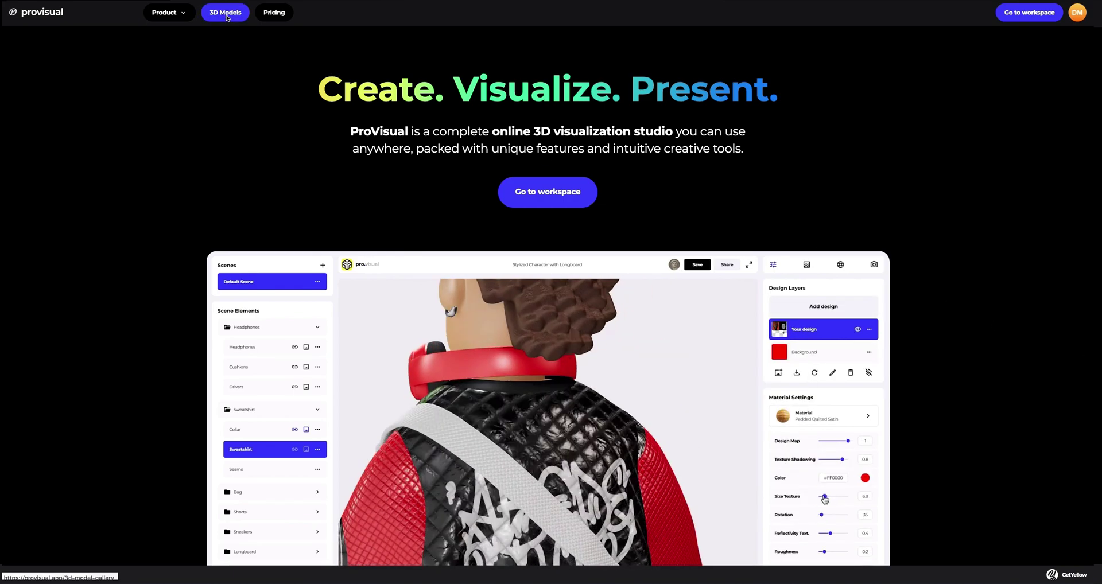
# Step: Open the 3D Models gallery and scroll down to the 750ml Milk Pack card
pyautogui.click(227, 17)
pyautogui.scroll(-10, 228, 307)
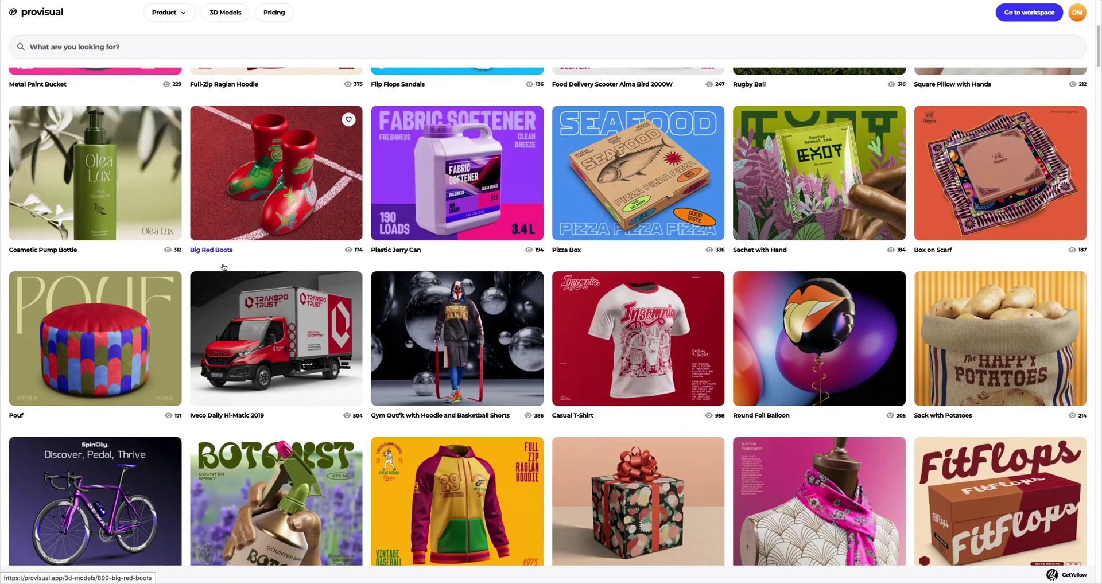
pyautogui.scroll(-9, 229, 310)
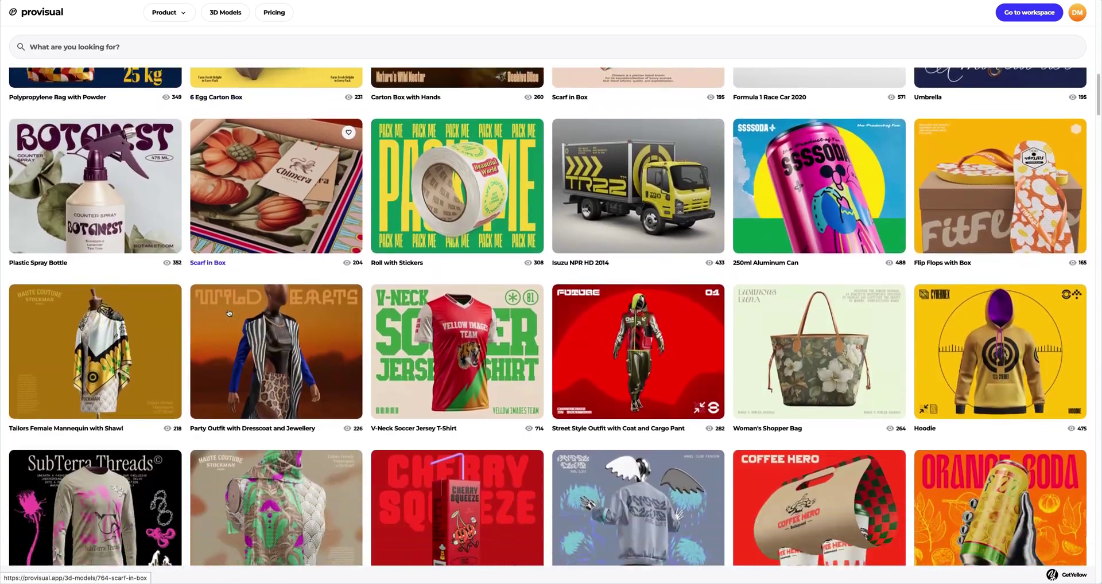
pyautogui.scroll(-10, 228, 313)
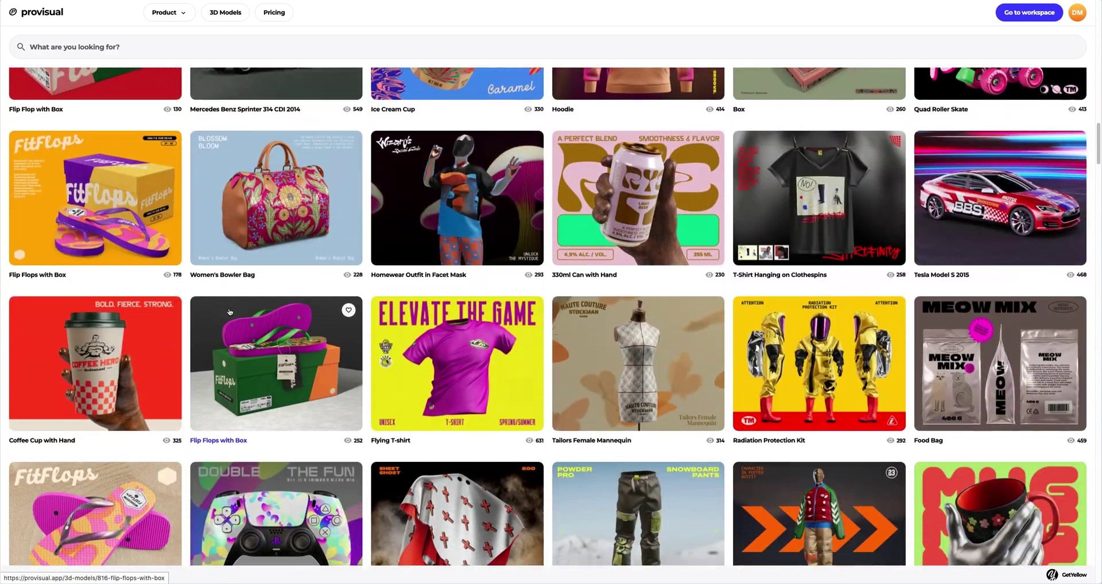
pyautogui.scroll(-10, 230, 312)
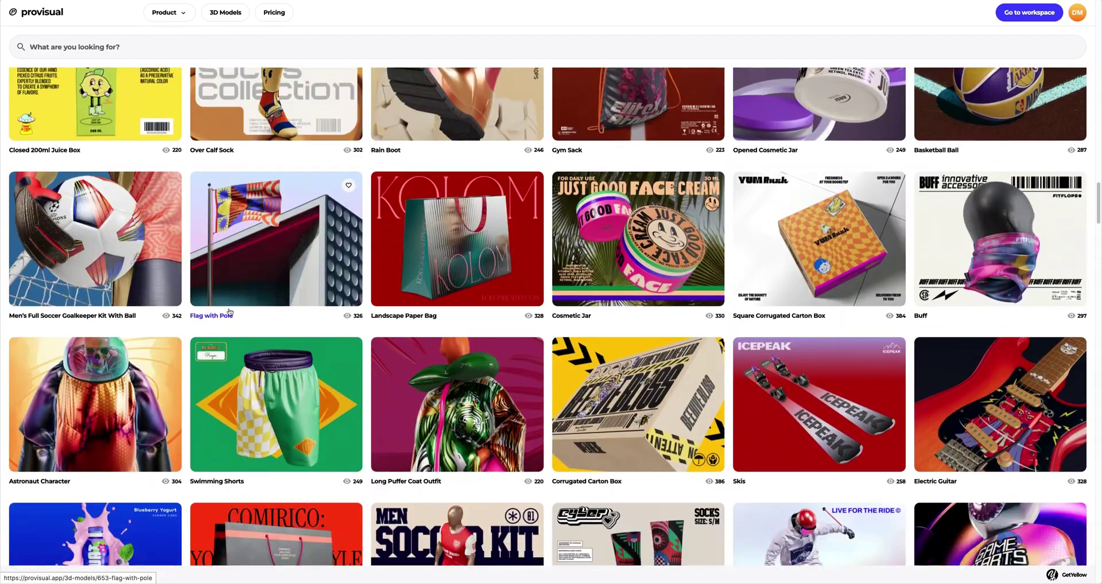
pyautogui.scroll(-8, 230, 312)
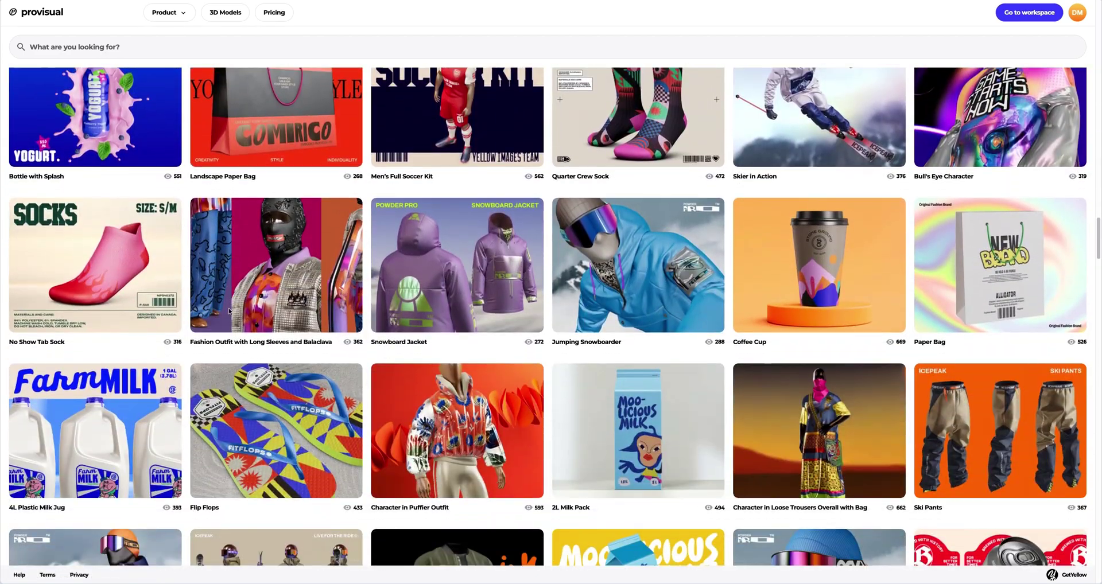
pyautogui.scroll(-10, 230, 312)
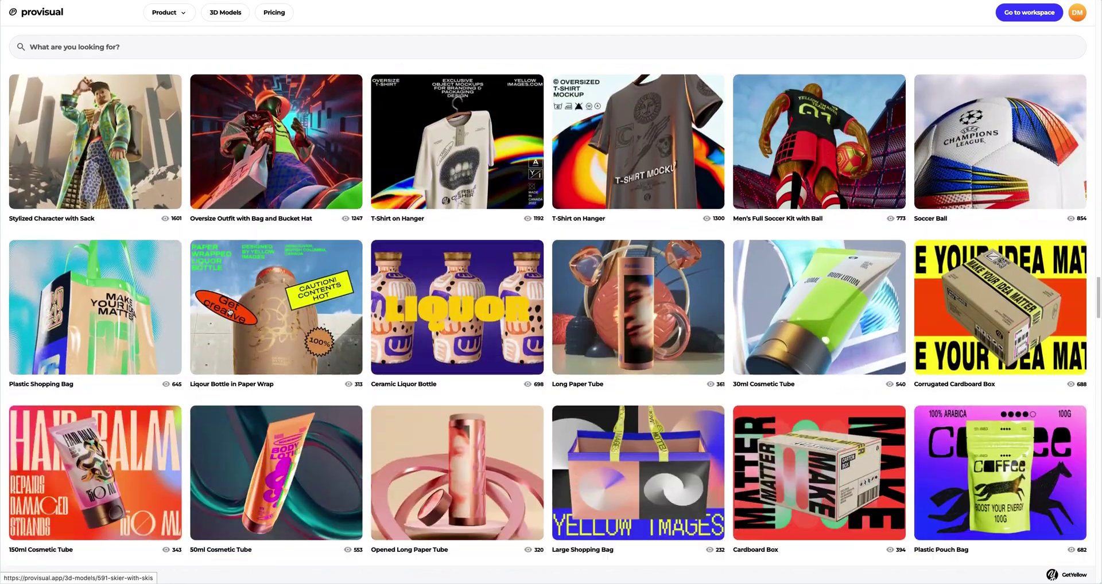
pyautogui.scroll(-8, 230, 312)
pyautogui.scroll(-1, 229, 312)
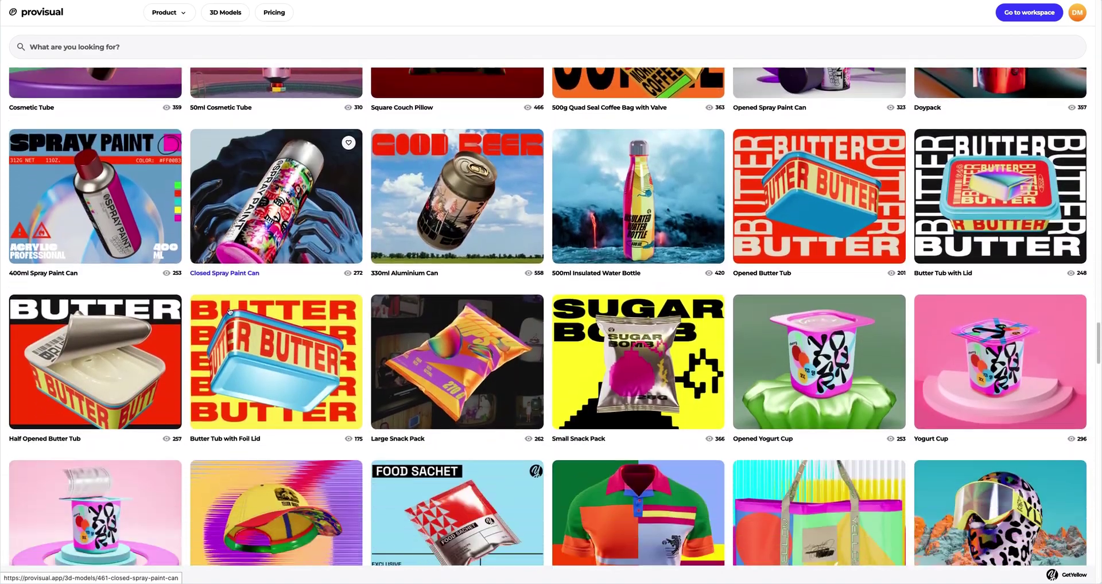
pyautogui.scroll(-9, 230, 312)
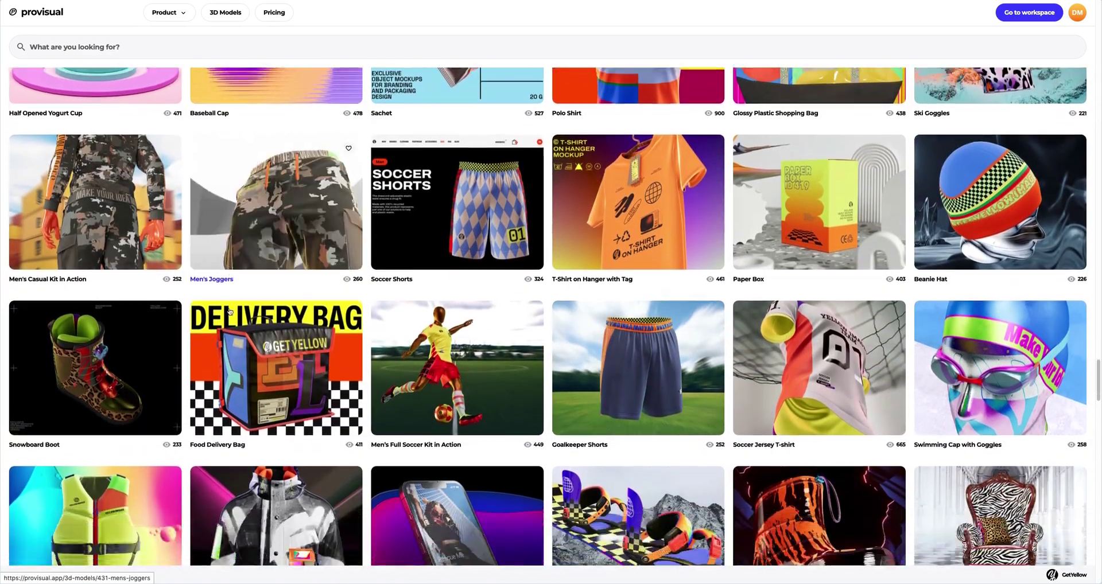
pyautogui.scroll(-6, 229, 312)
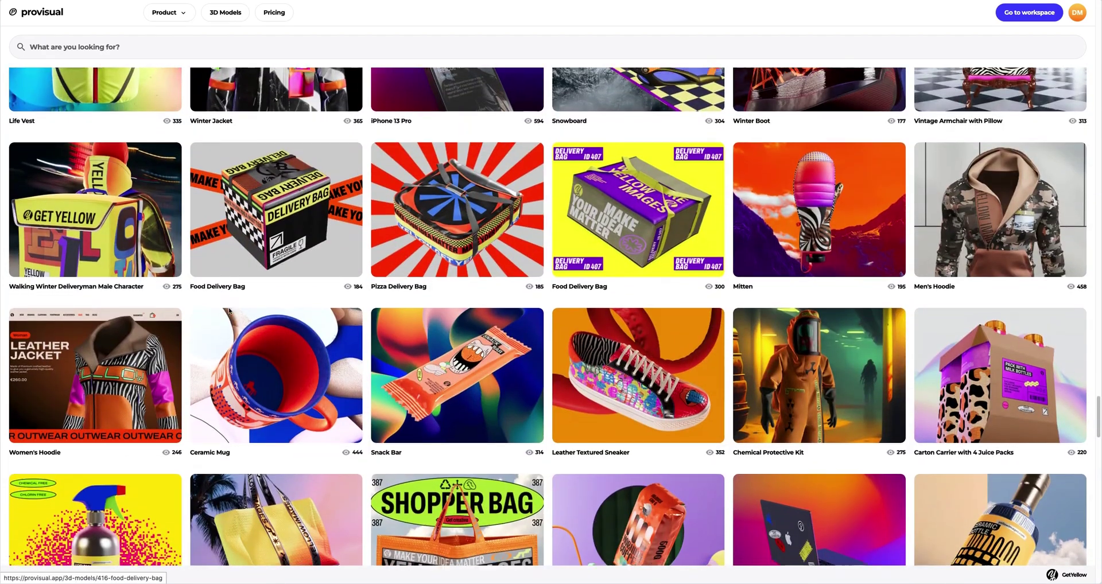
pyautogui.scroll(-9, 230, 311)
pyautogui.scroll(-9, 229, 312)
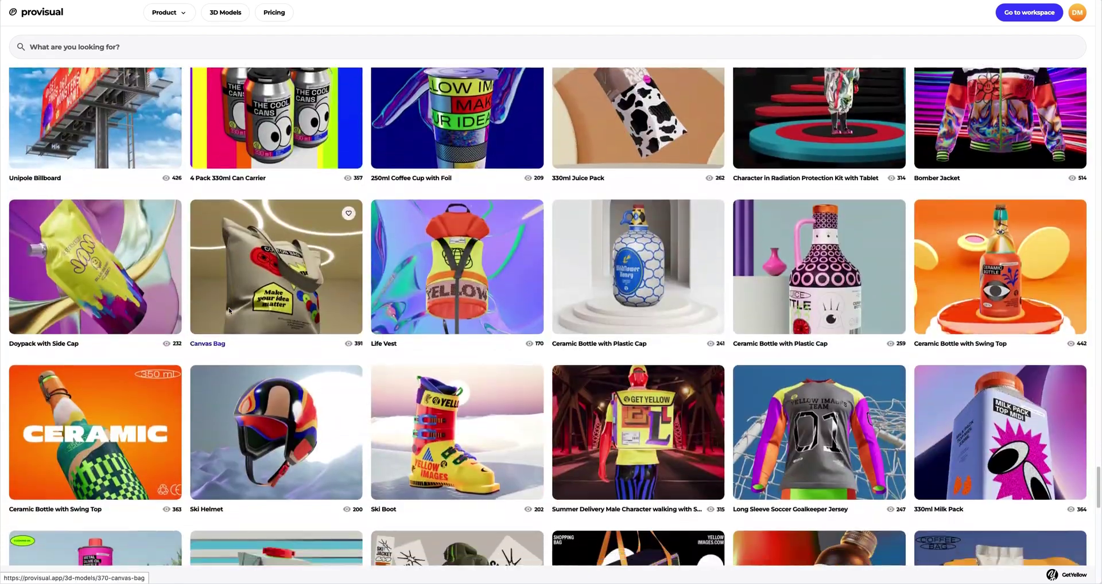
pyautogui.scroll(-5, 229, 312)
pyautogui.scroll(-1, 229, 311)
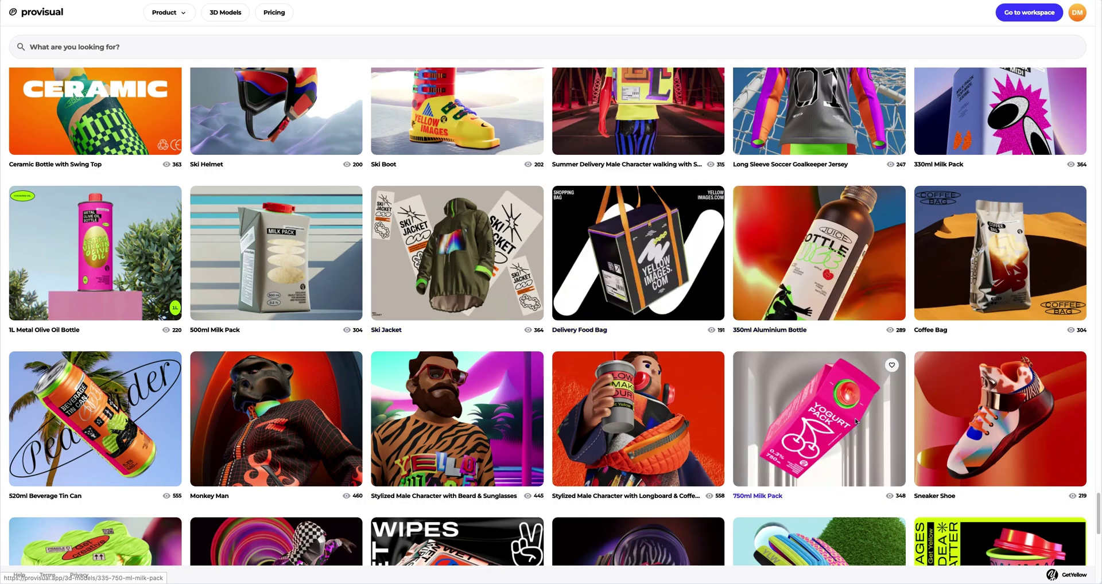
# Step: Open the 750ml Milk Pack details, browse its preview images, and create a project from it
pyautogui.click(855, 422)
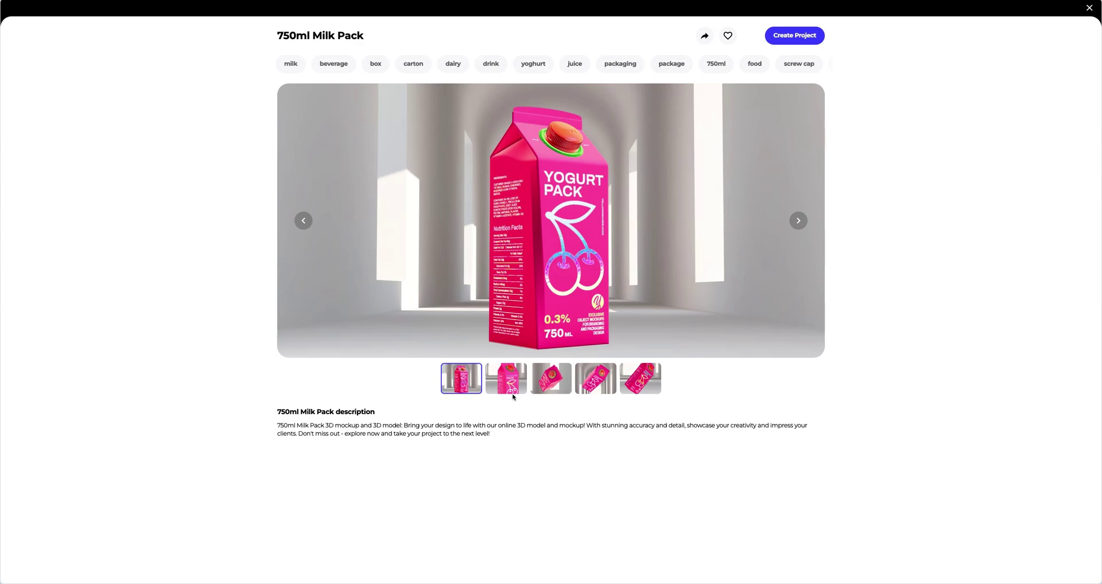
pyautogui.click(511, 392)
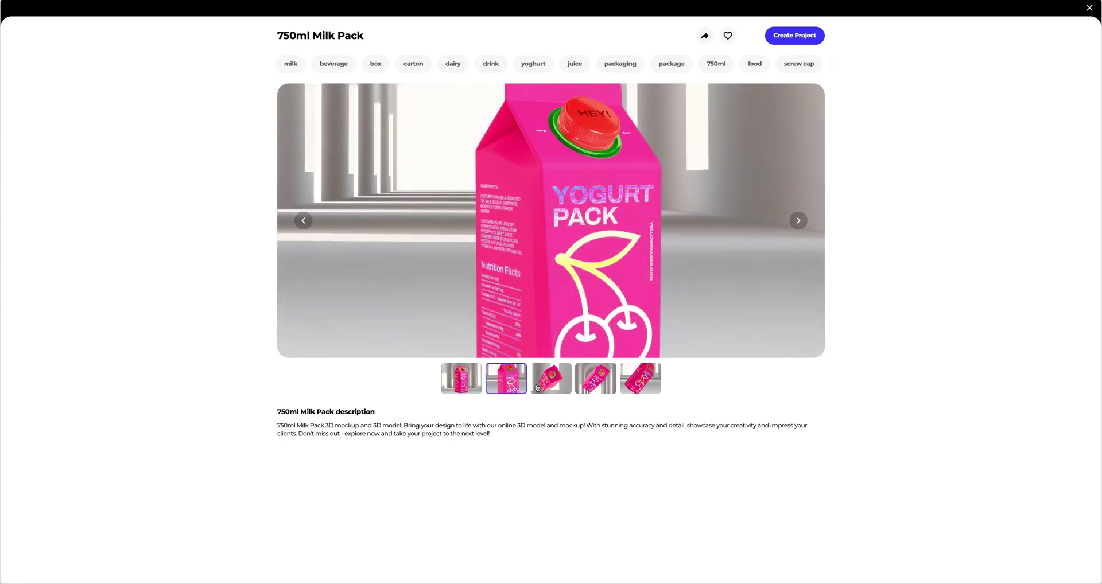
pyautogui.click(537, 388)
pyautogui.click(583, 384)
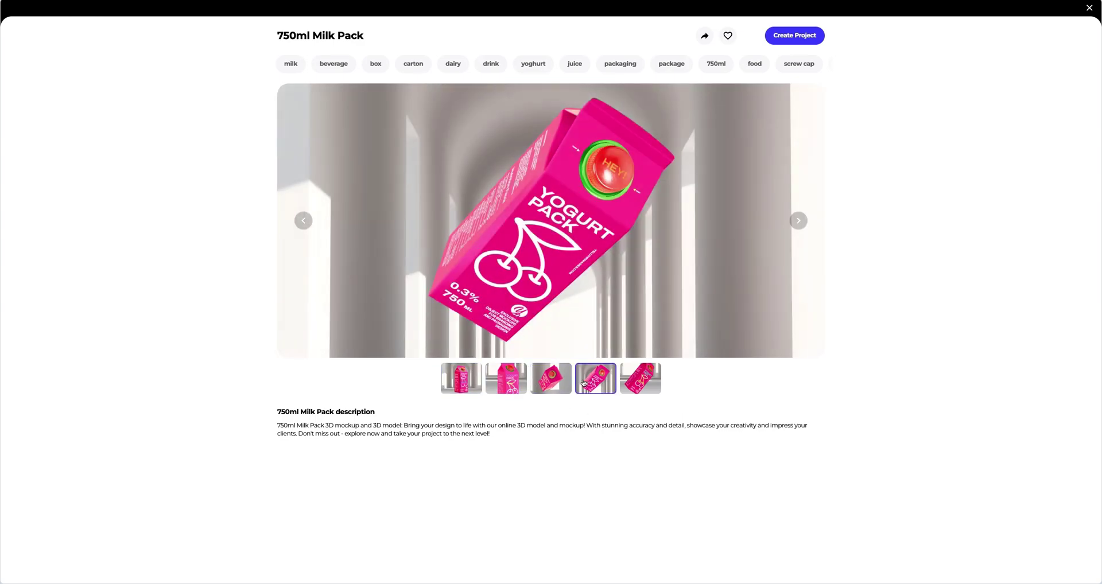
pyautogui.click(627, 381)
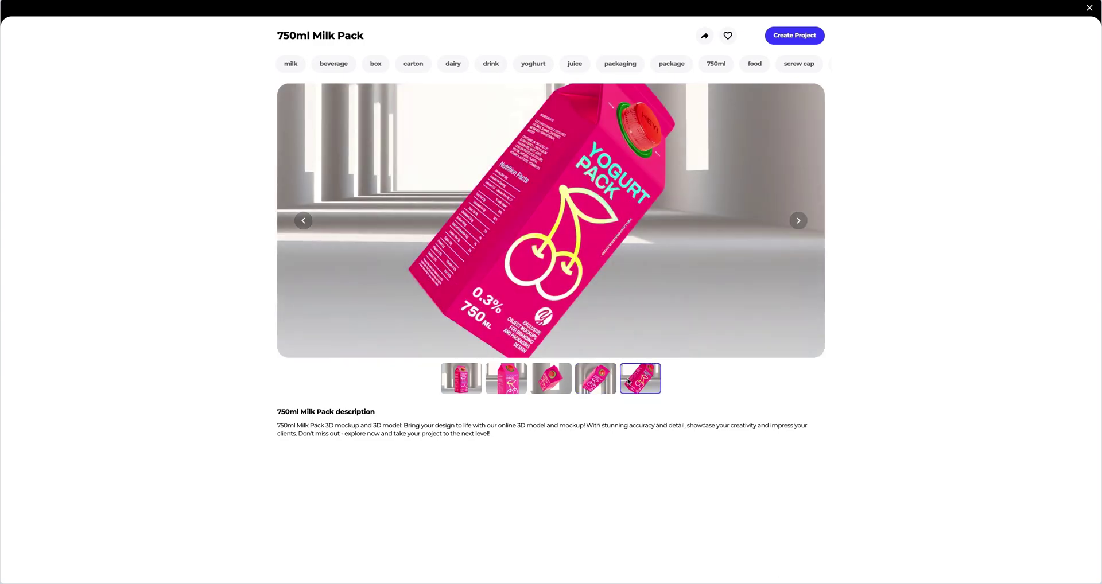
pyautogui.click(795, 36)
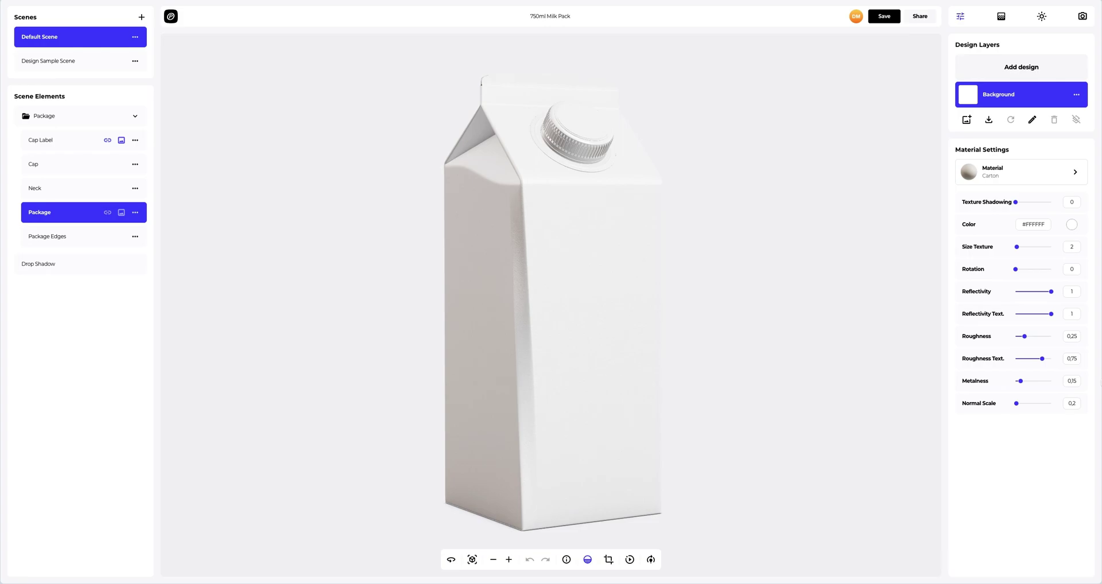
# Step: Orbit the blank white carton and zoom in on its cap
pyautogui.moveTo(859, 329); pyautogui.dragTo(201, 320)
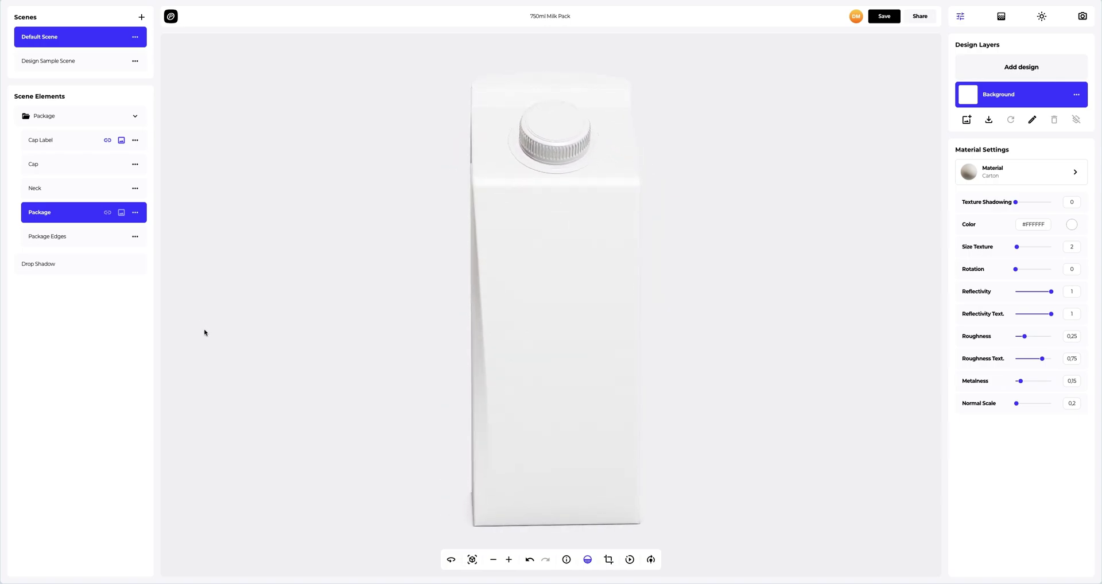
pyautogui.scroll(5, 491, 159)
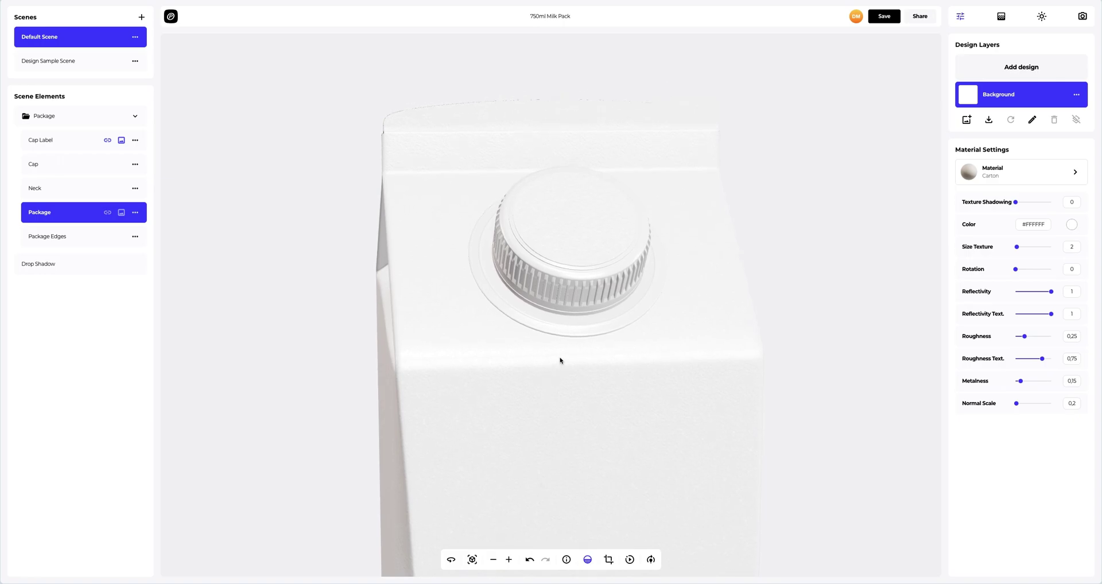
pyautogui.scroll(5, 558, 361)
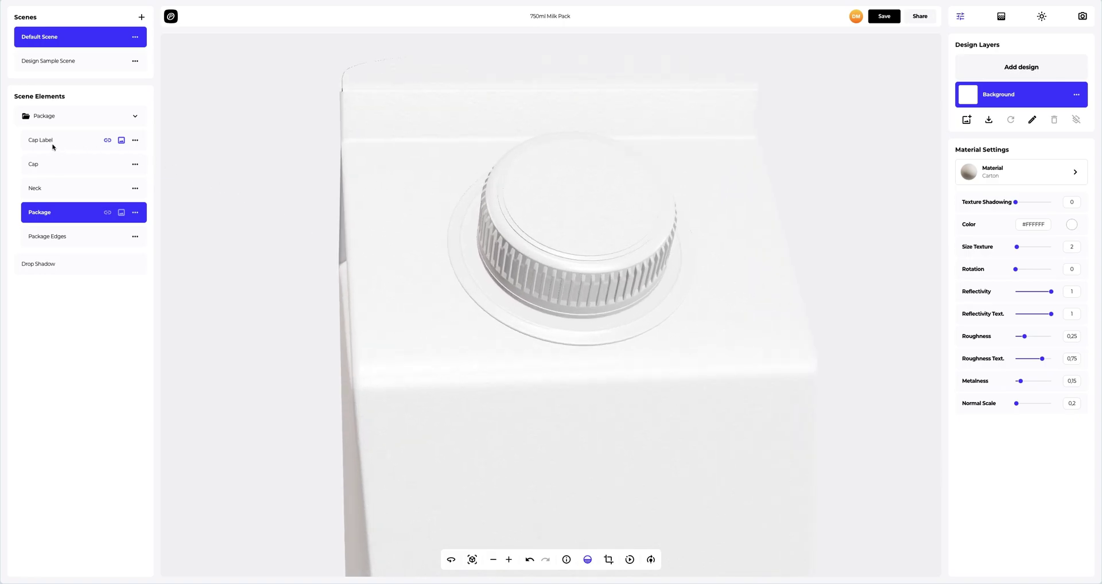
# Step: Apply the Car Paint > Scratched Paint material to the cap label
pyautogui.click(50, 146)
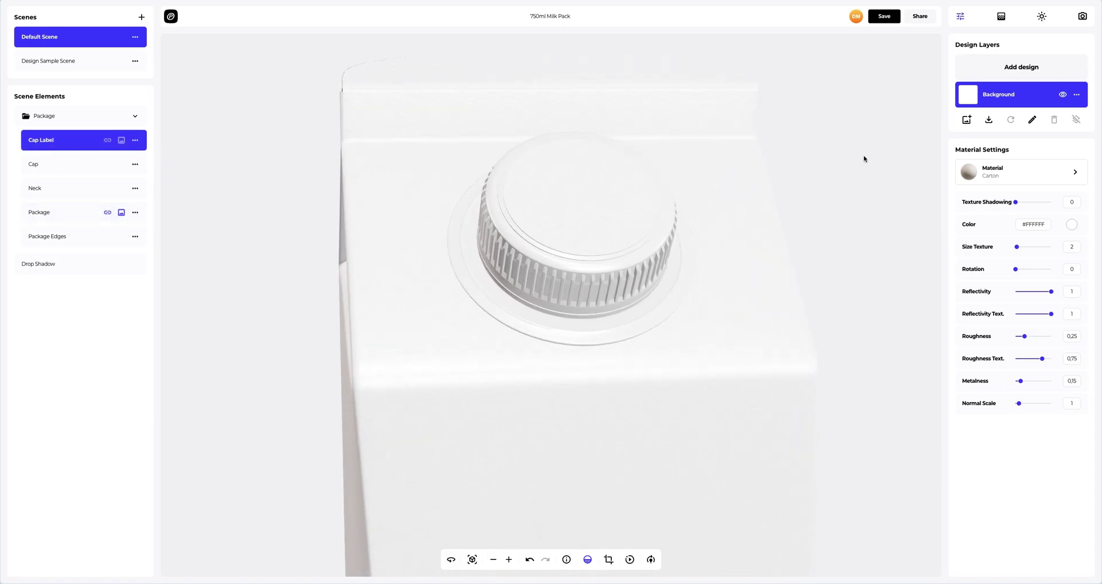
pyautogui.click(1013, 170)
pyautogui.click(899, 95)
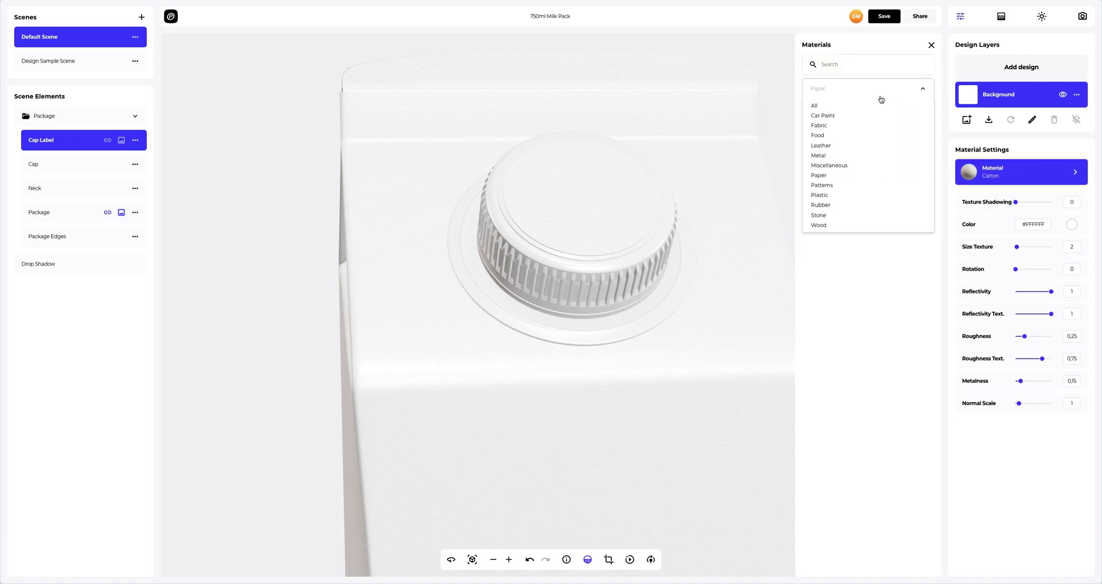
pyautogui.click(847, 115)
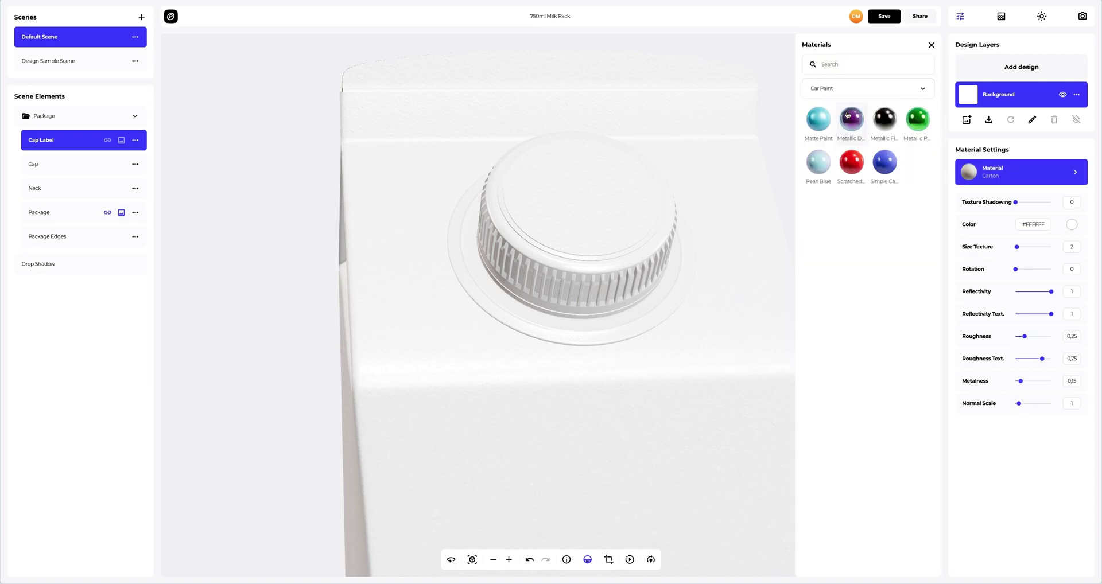
pyautogui.click(850, 167)
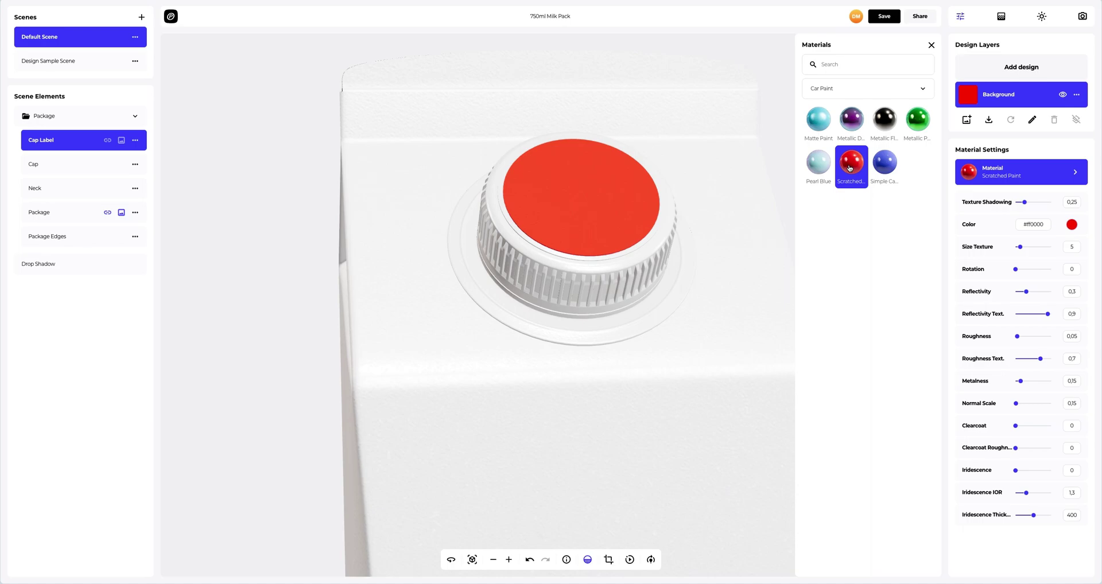
pyautogui.click(931, 45)
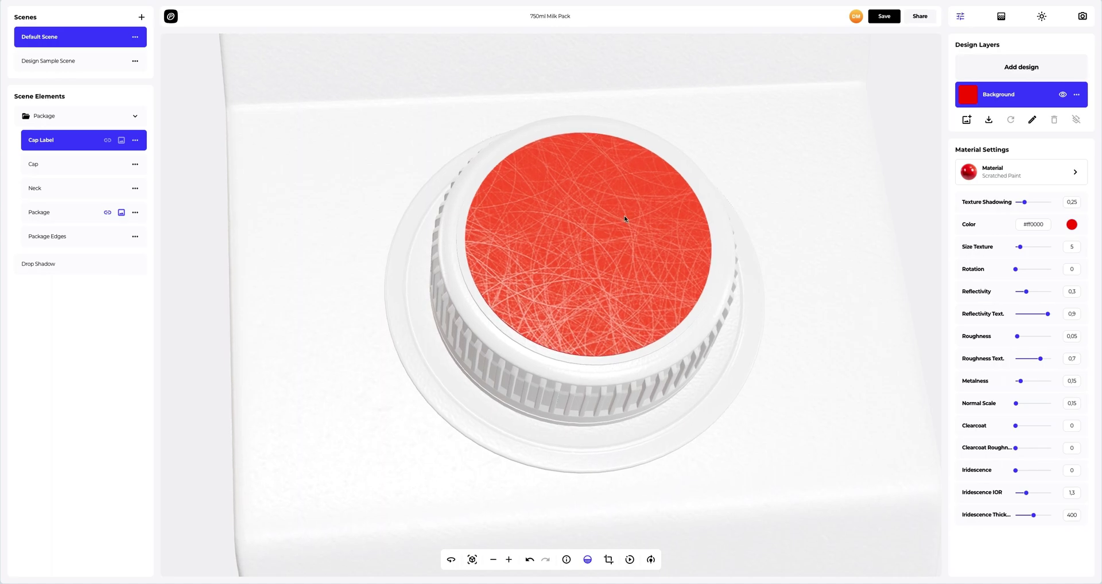
# Step: Set the cap label's Size Texture 13.2, Reflectivity 1 and Normal Scale 0.6
pyautogui.moveTo(1022, 250); pyautogui.dragTo(1032, 248)
pyautogui.moveTo(1027, 293); pyautogui.dragTo(1052, 292)
pyautogui.moveTo(1018, 407); pyautogui.dragTo(1019, 408)
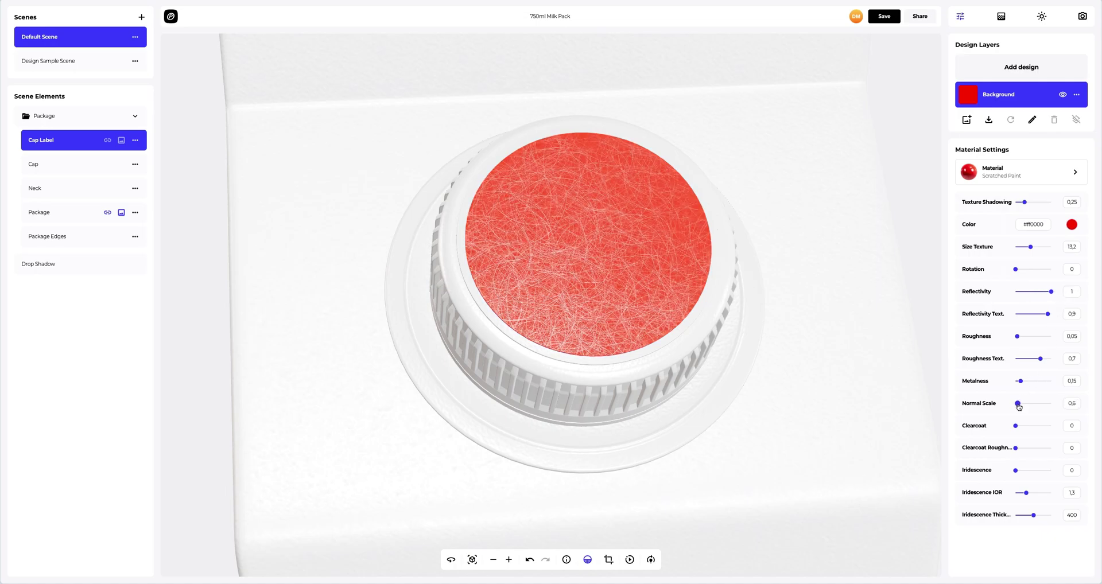
pyautogui.scroll(-3, 703, 340)
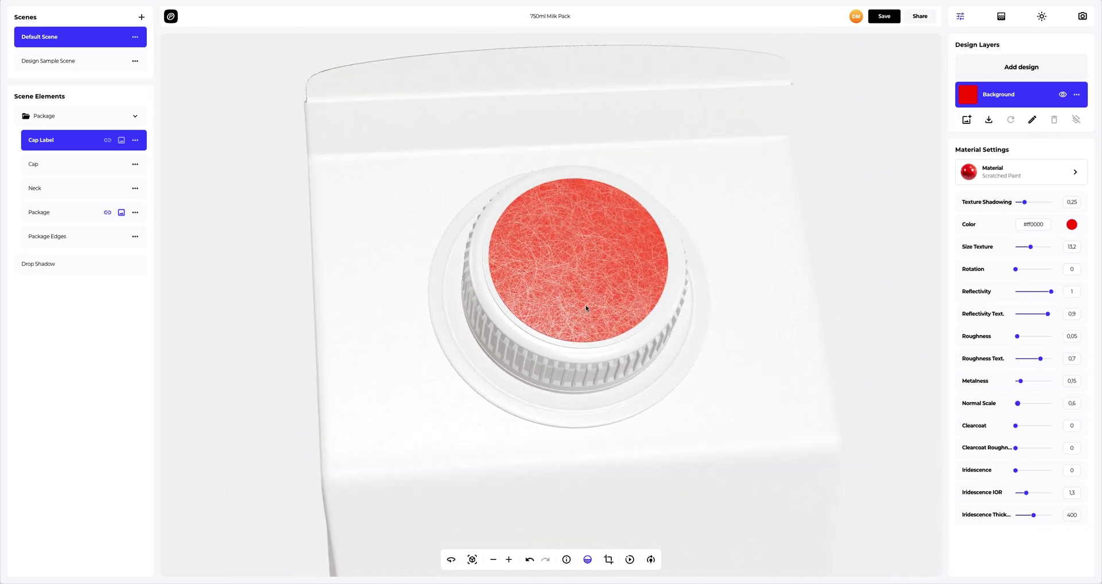
pyautogui.moveTo(585, 308); pyautogui.dragTo(603, 295)
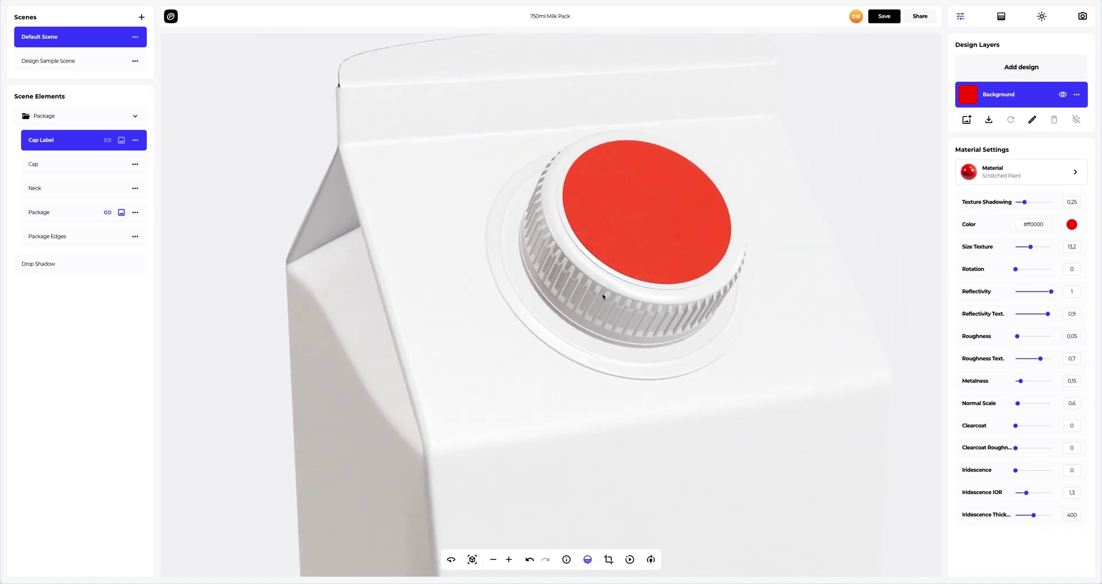
pyautogui.click(136, 143)
# Step: Copy the cap label's red Scratched Paint material and paste it onto the cap
pyautogui.click(164, 144)
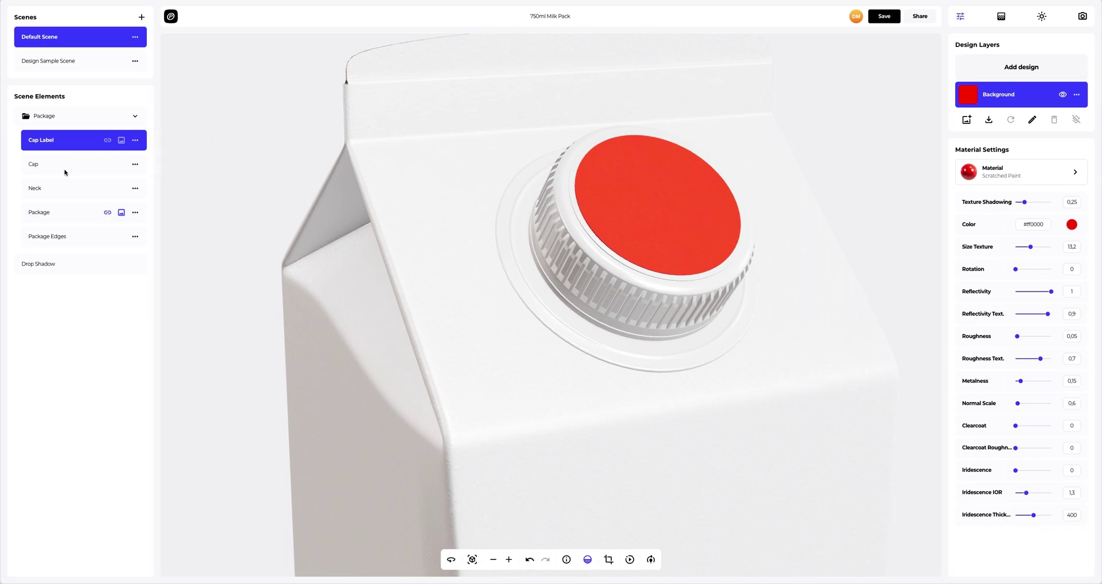
pyautogui.click(79, 167)
pyautogui.click(136, 164)
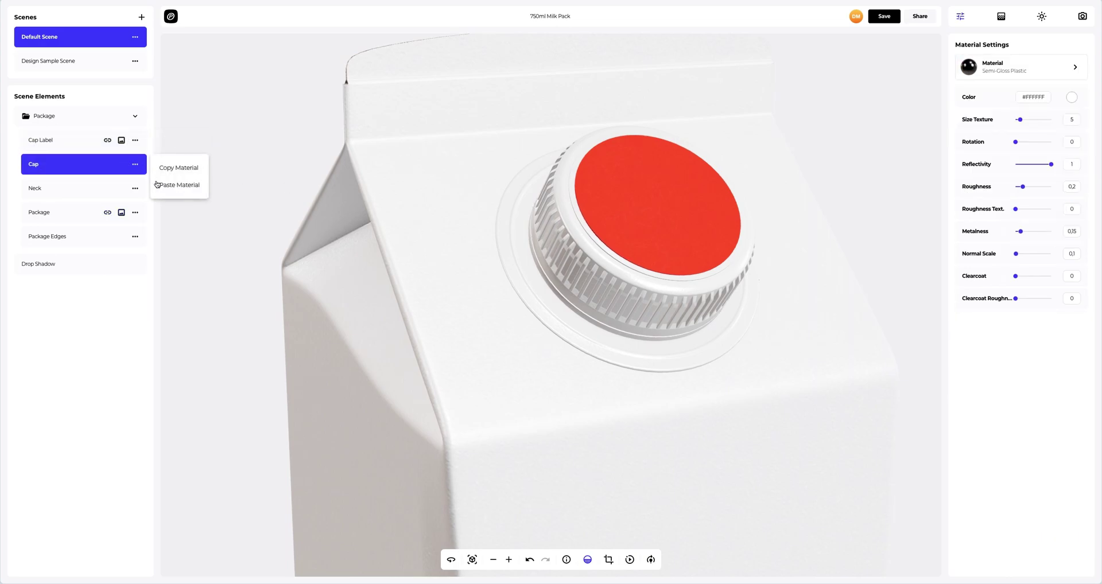
pyautogui.click(157, 185)
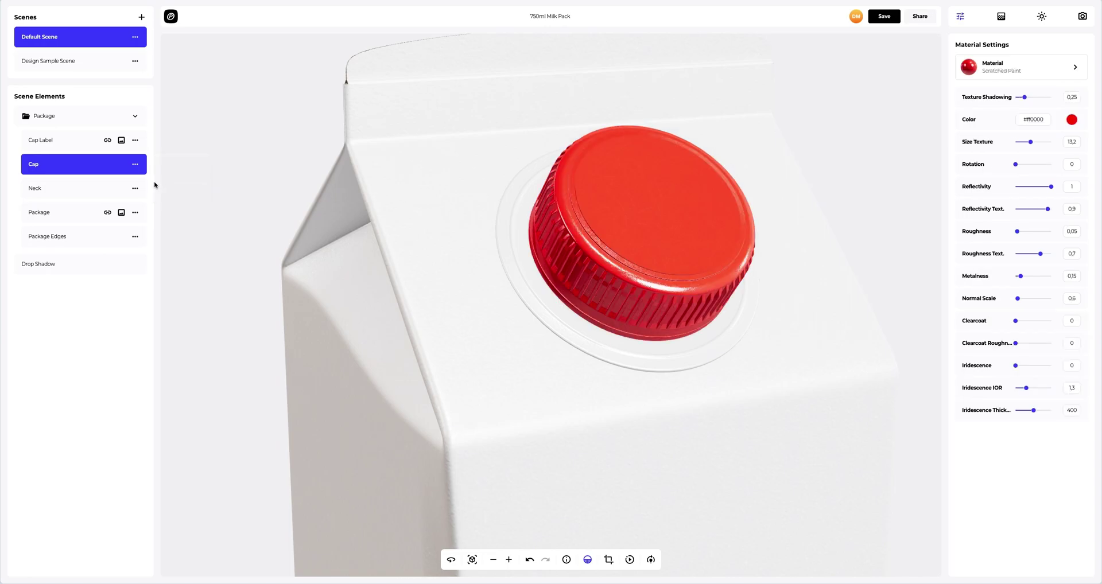
# Step: Give the neck ring the green Car Paint > Metallic Paint finish and copy that material
pyautogui.click(62, 189)
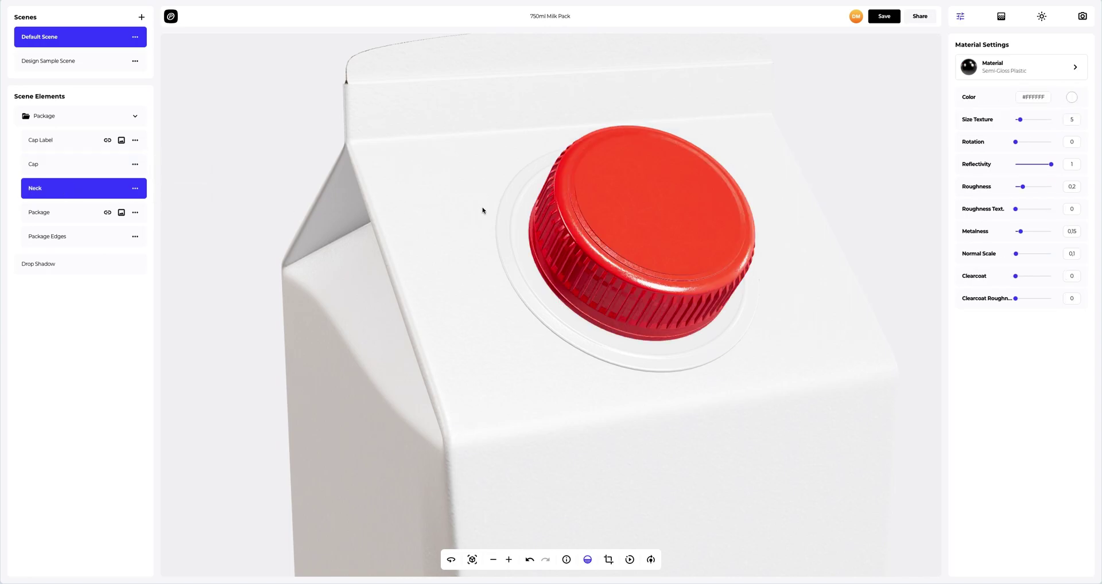
pyautogui.click(1011, 75)
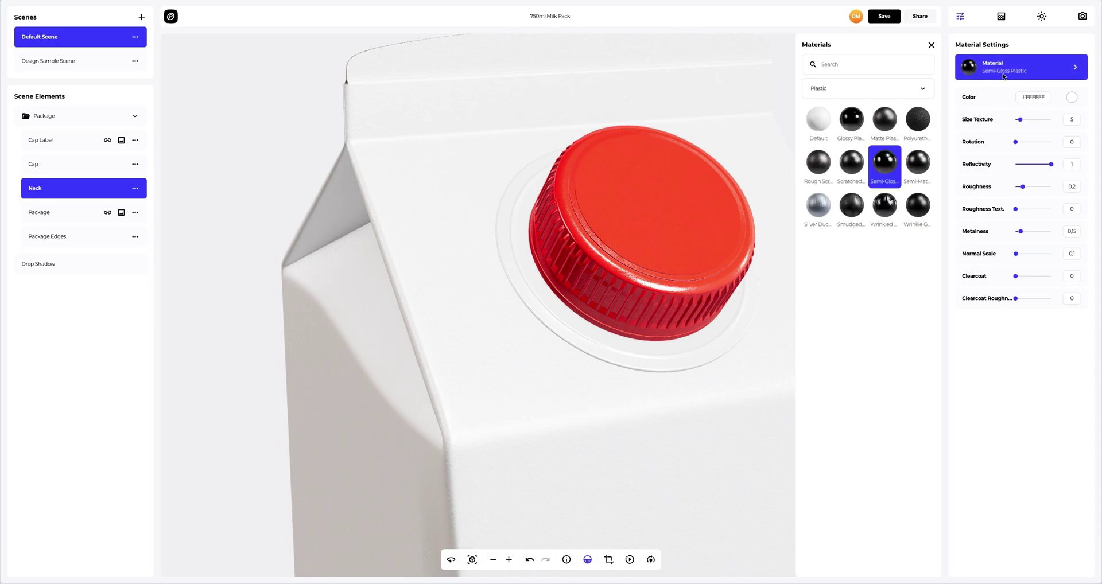
pyautogui.click(867, 90)
pyautogui.click(839, 115)
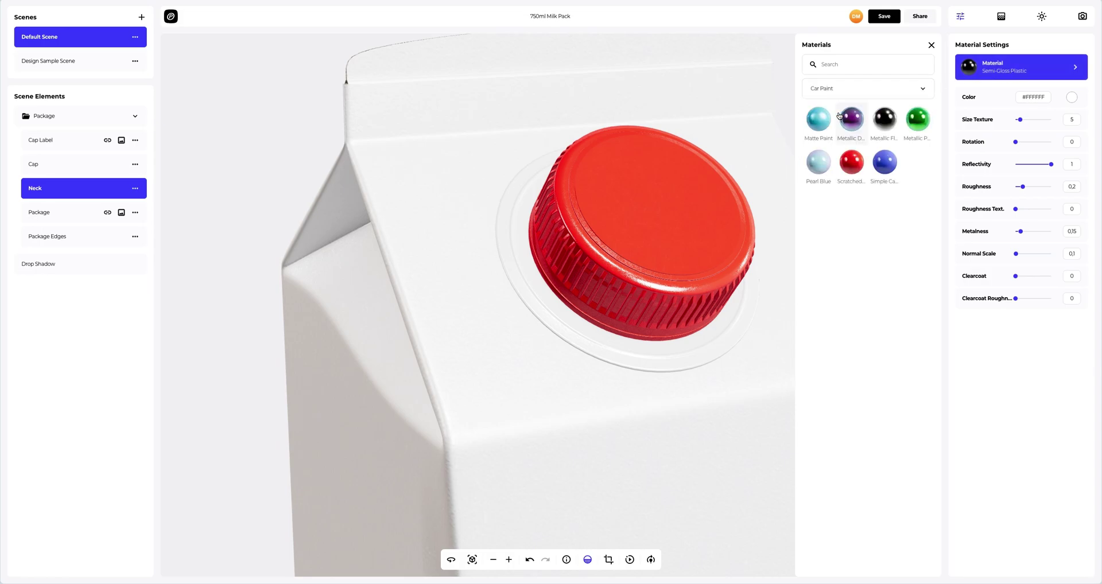
pyautogui.click(919, 119)
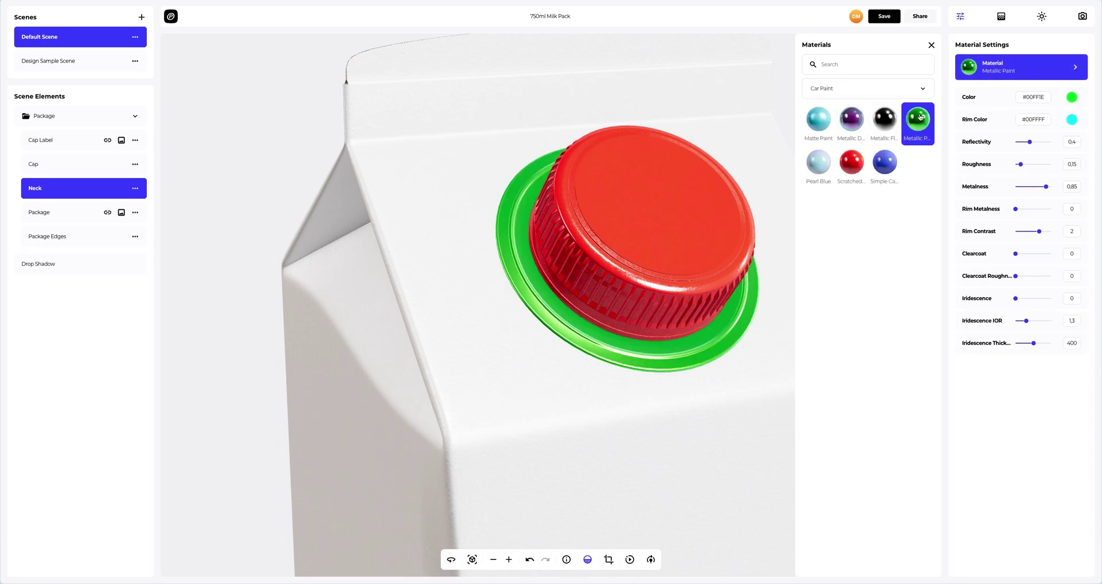
pyautogui.click(932, 46)
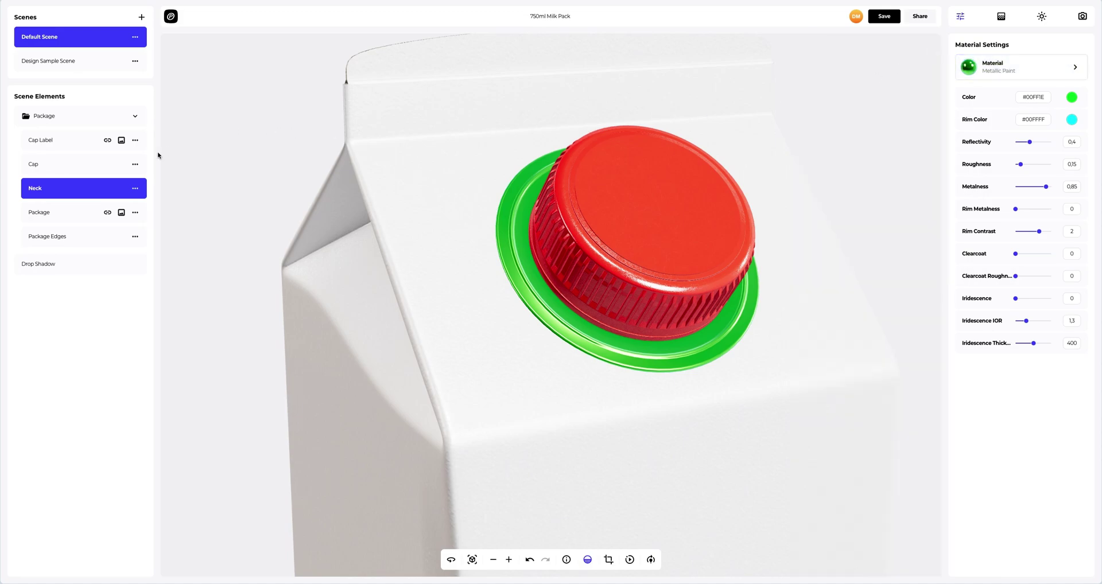
pyautogui.click(135, 189)
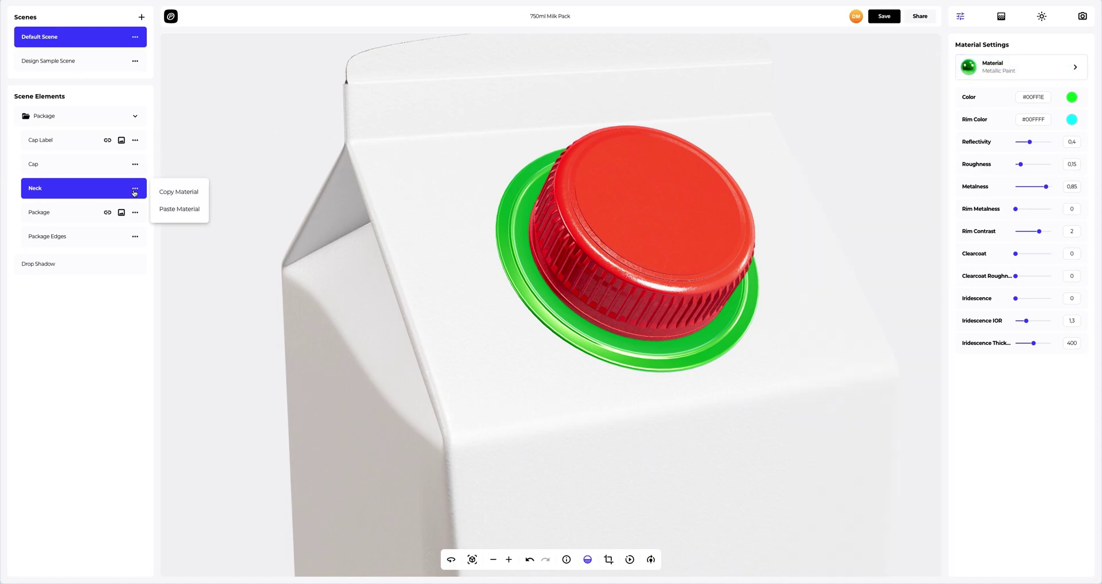
pyautogui.click(164, 191)
pyautogui.moveTo(226, 177); pyautogui.dragTo(323, 216)
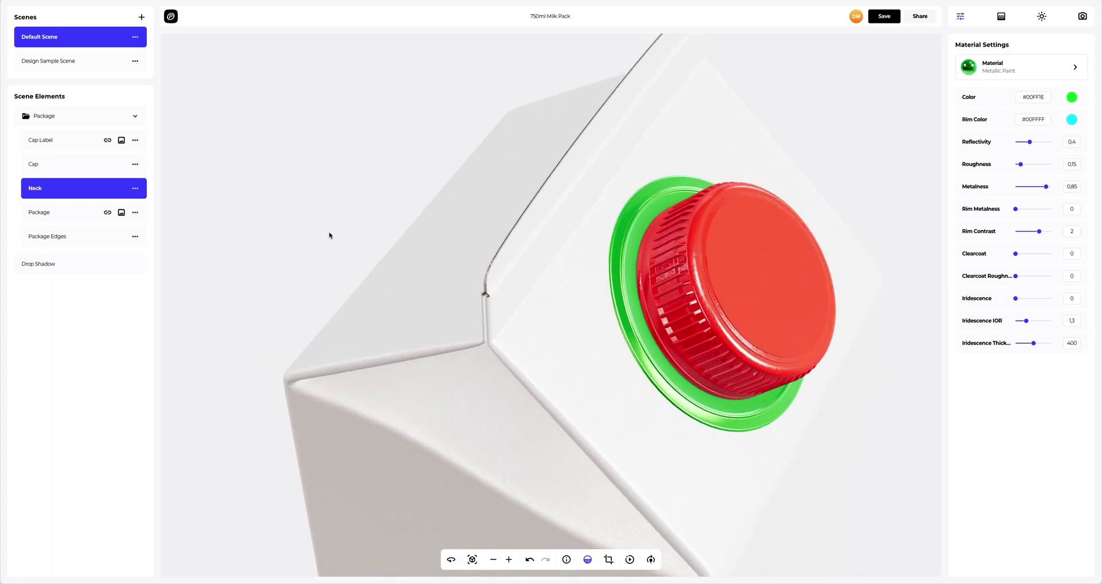
# Step: Paste the copied green Metallic Paint onto the Package Edges
pyautogui.click(62, 236)
pyautogui.click(135, 237)
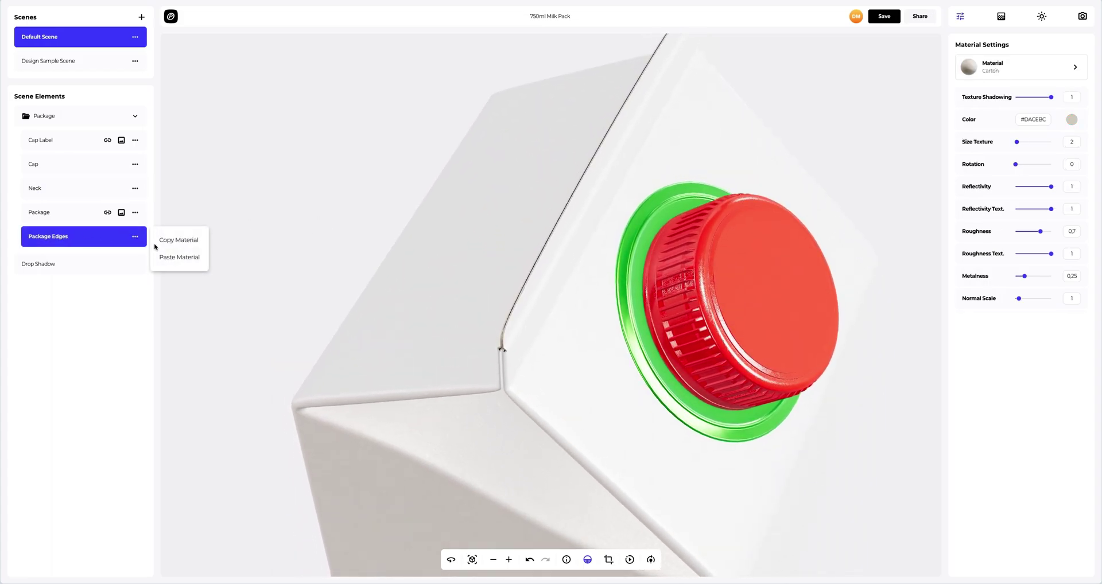
pyautogui.click(171, 258)
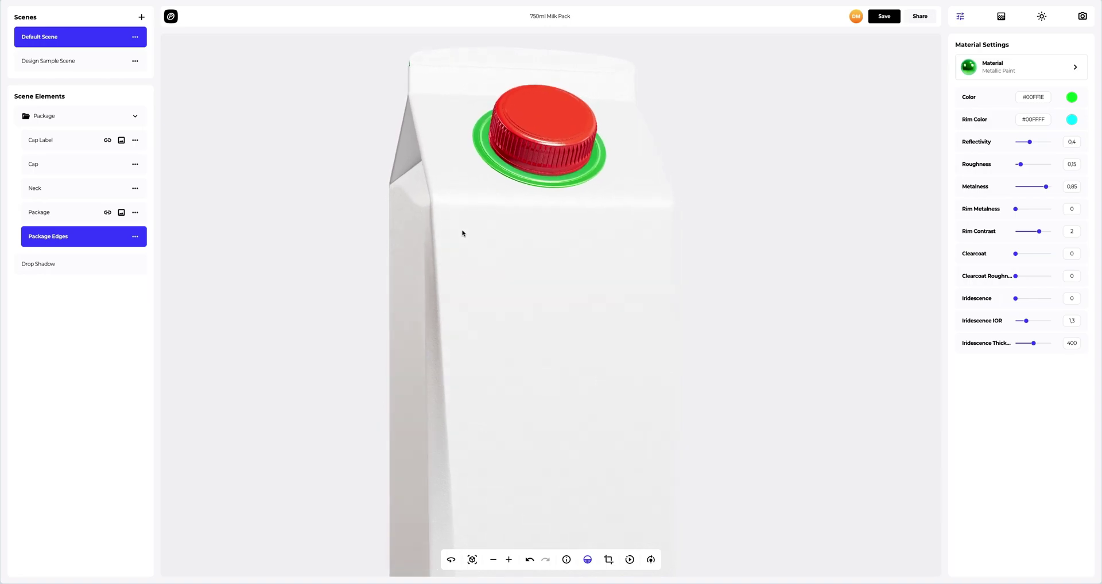
# Step: Switch the Package carton body to the Kraft Paper material
pyautogui.click(73, 217)
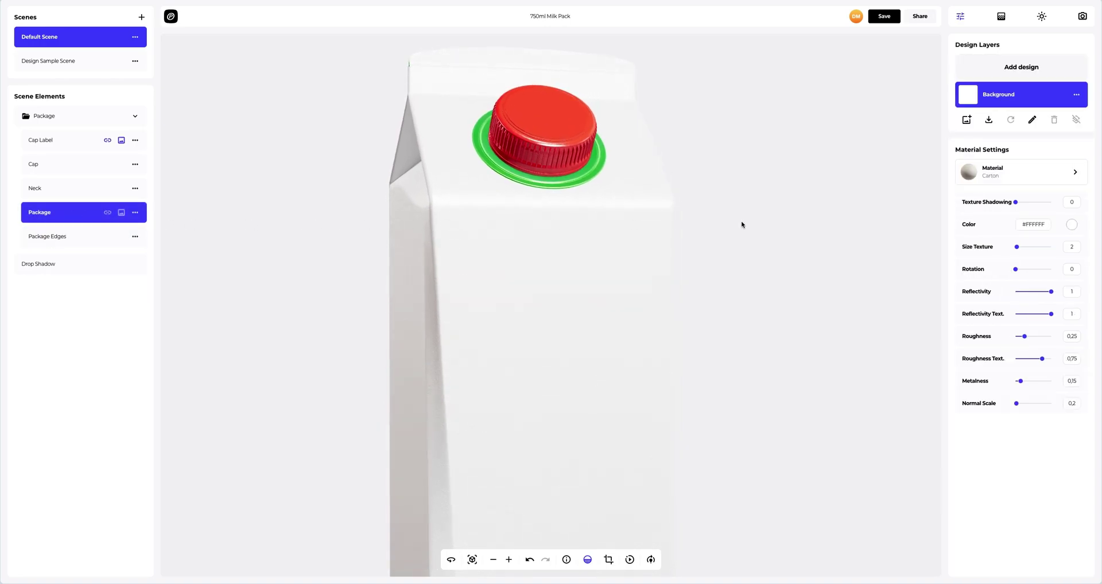
pyautogui.click(1046, 176)
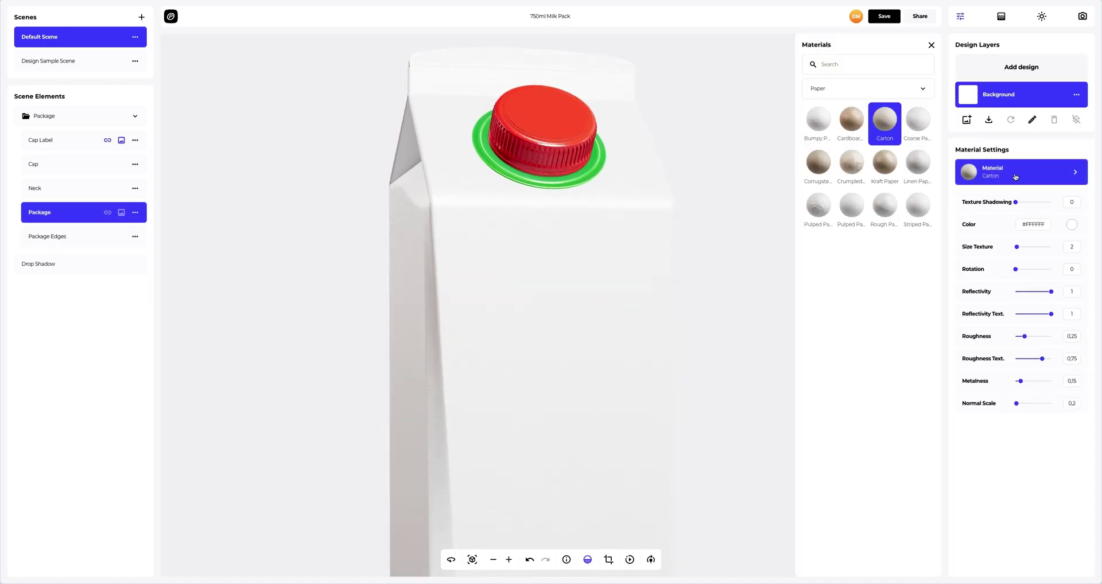
pyautogui.click(887, 166)
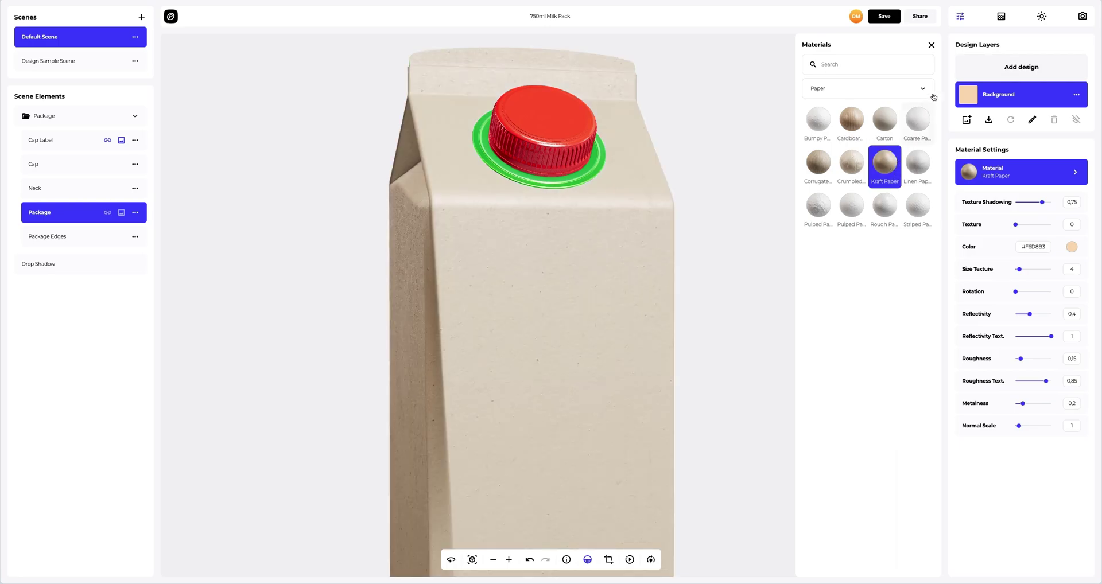
pyautogui.click(931, 45)
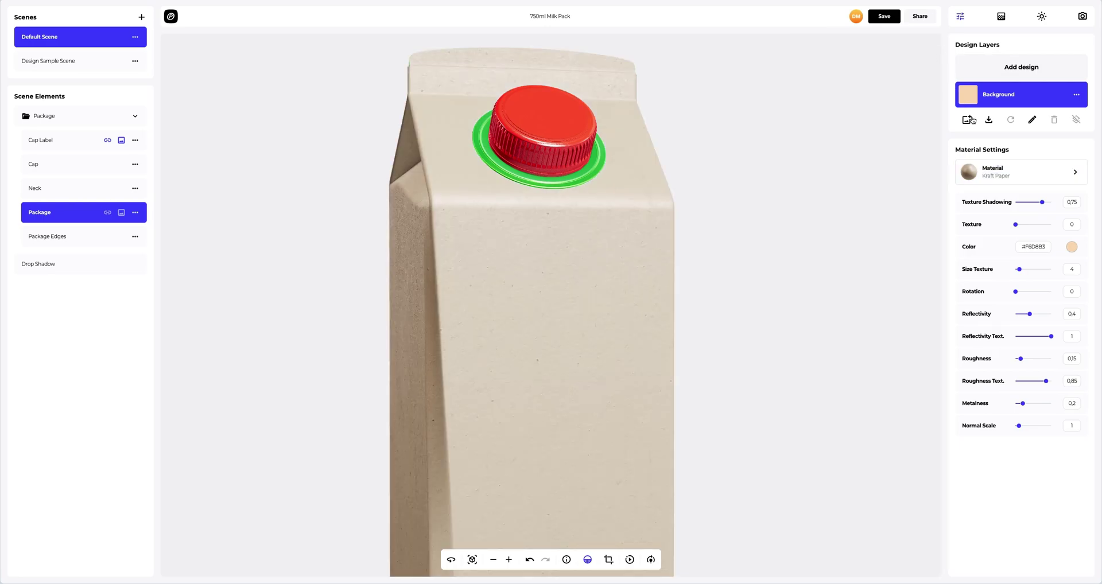
# Step: Set the kraft carton's colour to hex FF127C
pyautogui.click(1072, 247)
pyautogui.click(1034, 273)
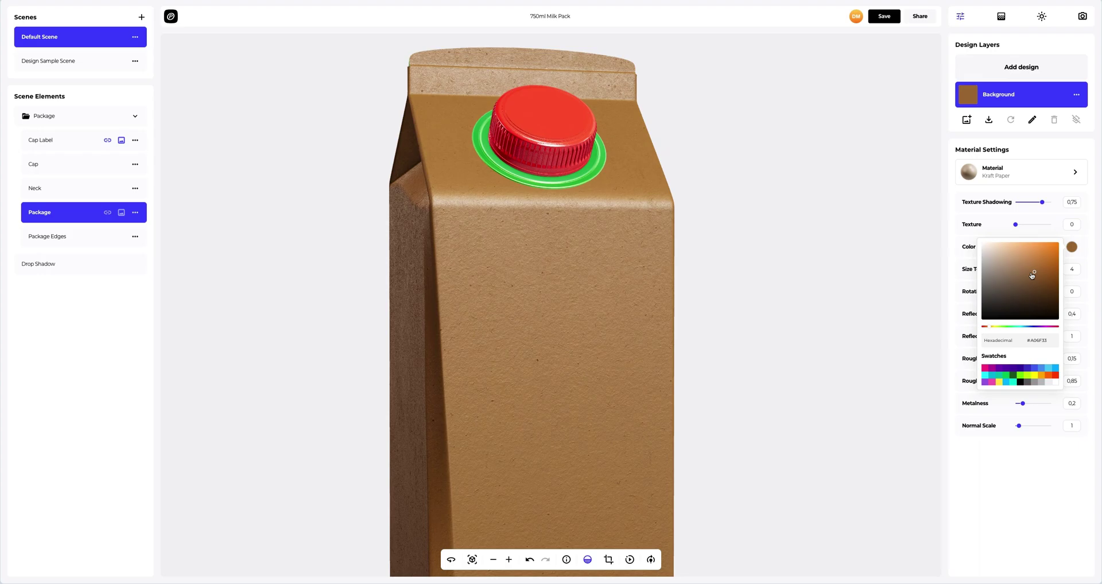
pyautogui.moveTo(1032, 276)
pyautogui.mouseDown()
pyautogui.moveTo(999, 283)
pyautogui.moveTo(1038, 298)
pyautogui.moveTo(1050, 281)
pyautogui.mouseUp()
pyautogui.moveTo(1052, 339); pyautogui.dragTo(1025, 343)
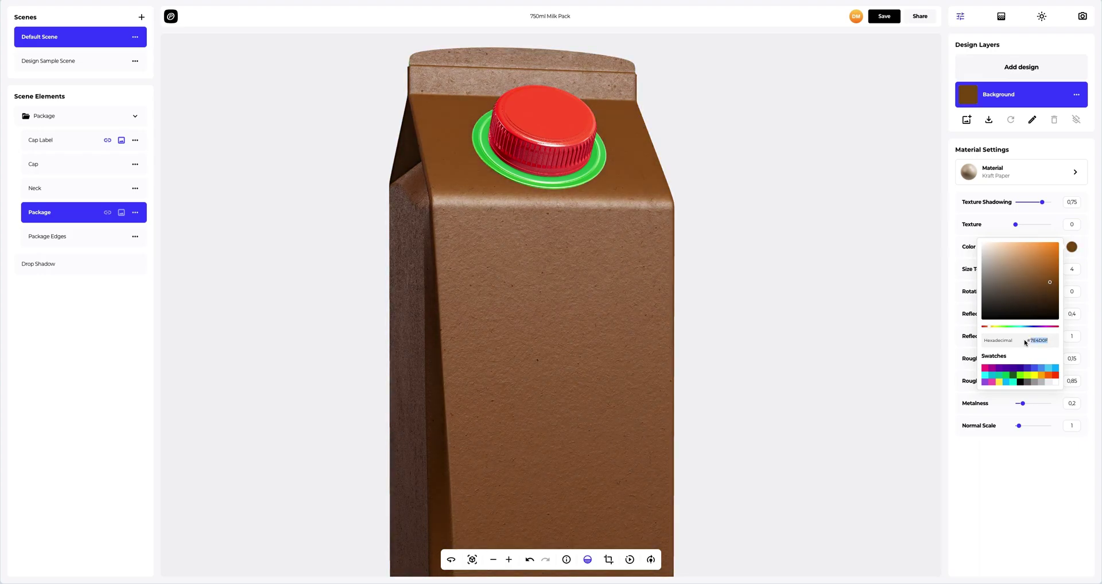
pyautogui.write('FF127C')
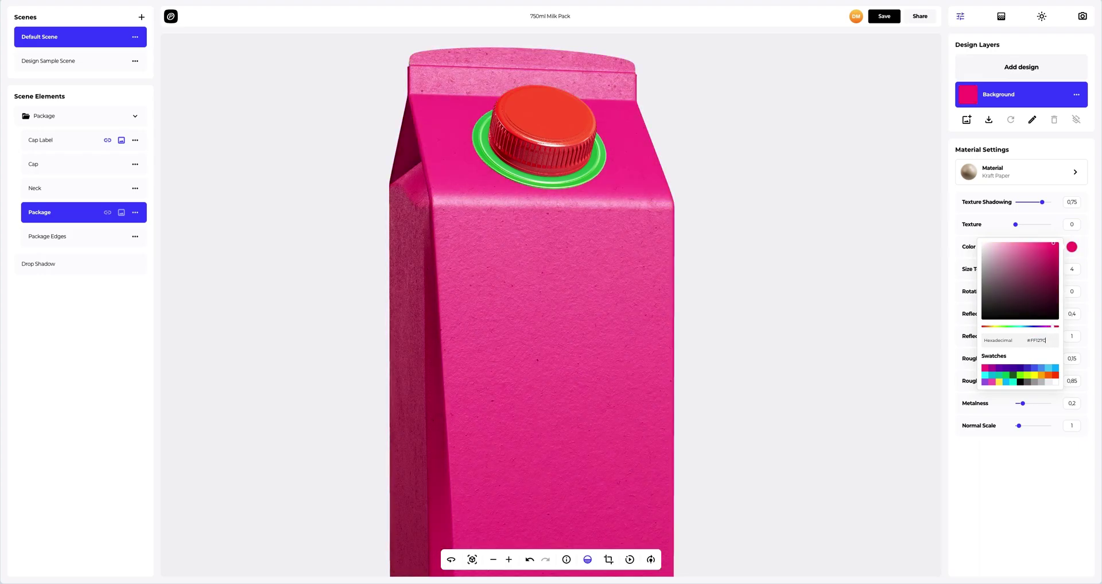
pyautogui.click(982, 459)
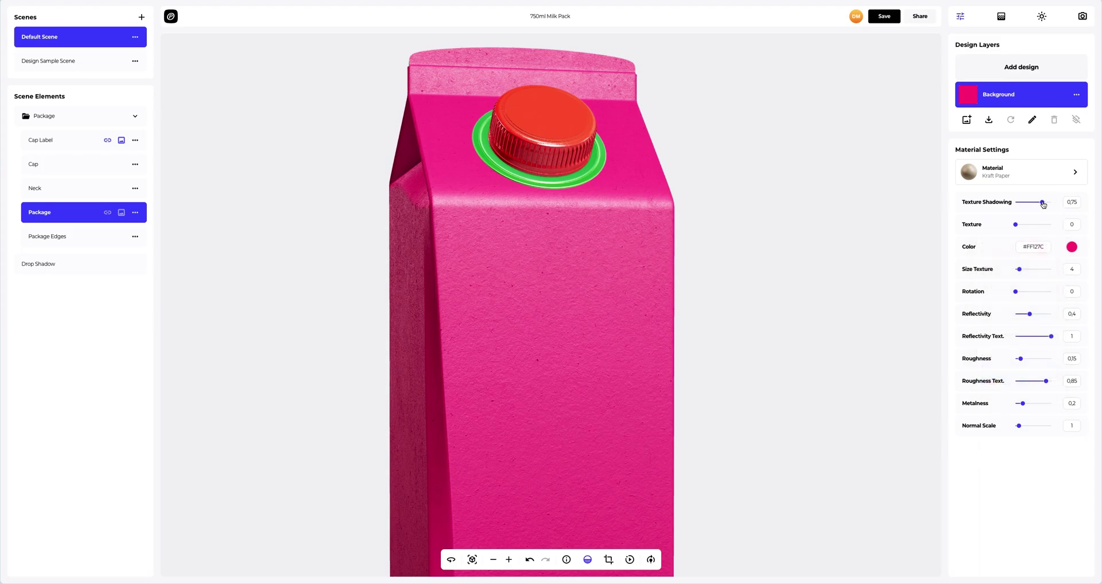
# Step: Set Texture Shadowing 0.1, Size Texture 7.3, Reflectivity 0.2, Roughness 0.9 and Normal Scale 3.35
pyautogui.moveTo(1043, 203); pyautogui.dragTo(1021, 204)
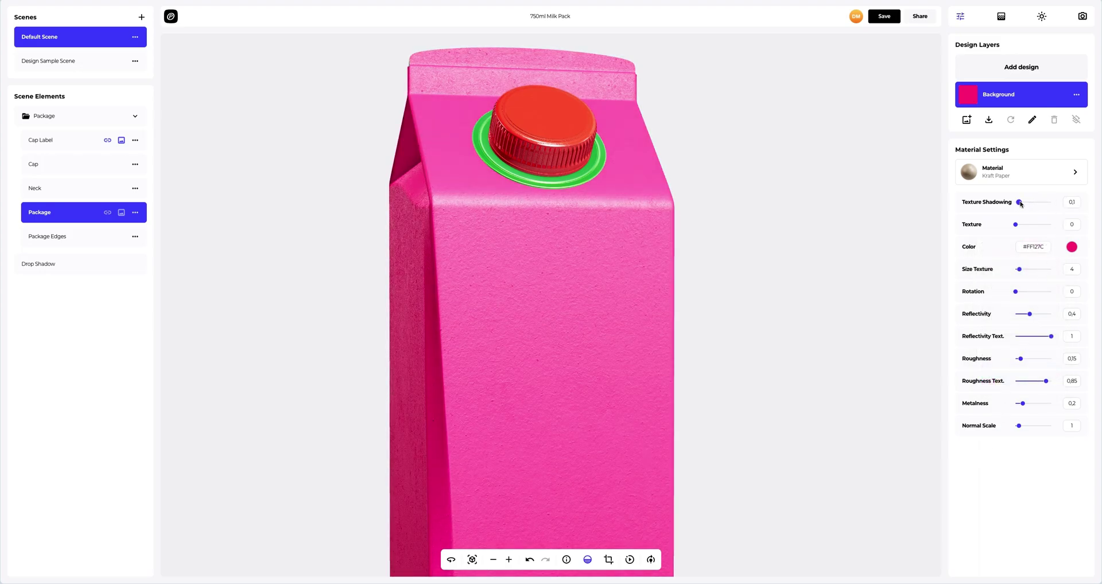
pyautogui.moveTo(1021, 271); pyautogui.dragTo(1024, 272)
pyautogui.moveTo(1030, 317); pyautogui.dragTo(1024, 316)
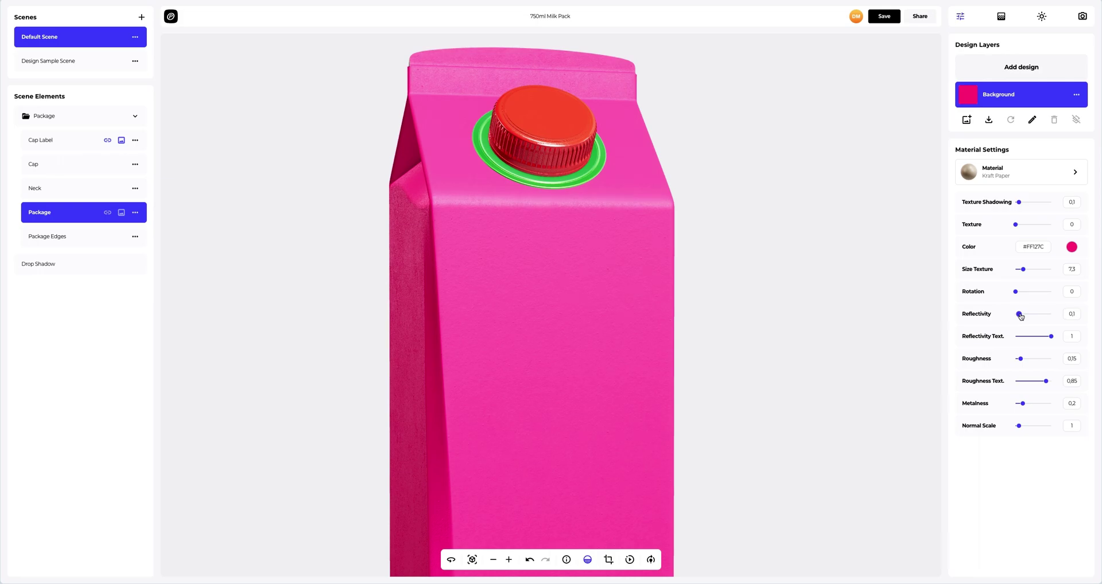
pyautogui.moveTo(1021, 359); pyautogui.dragTo(1047, 357)
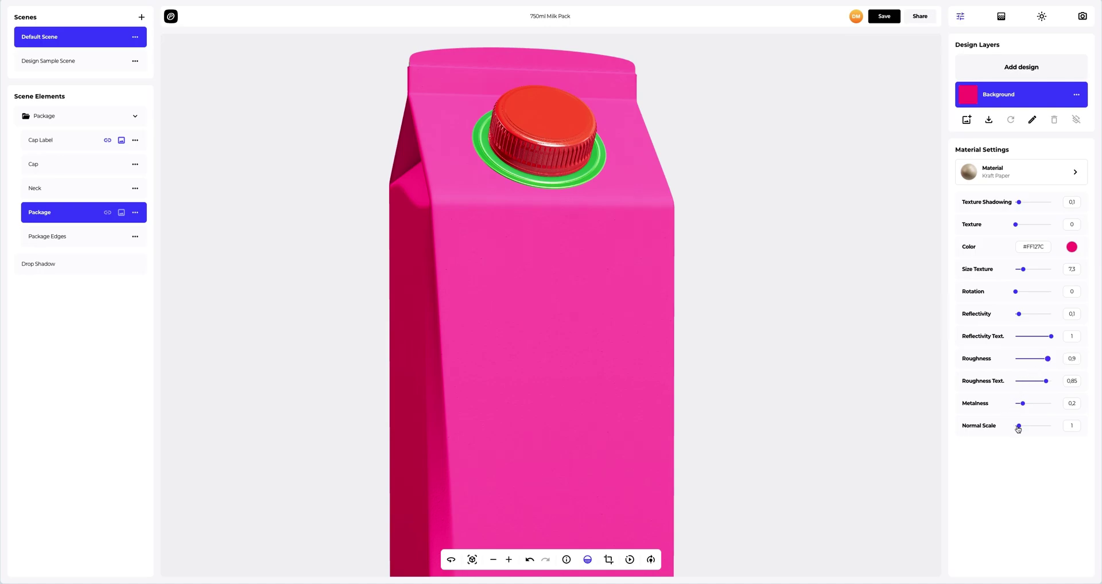
pyautogui.moveTo(1018, 428); pyautogui.dragTo(1028, 427)
pyautogui.scroll(-3, 818, 356)
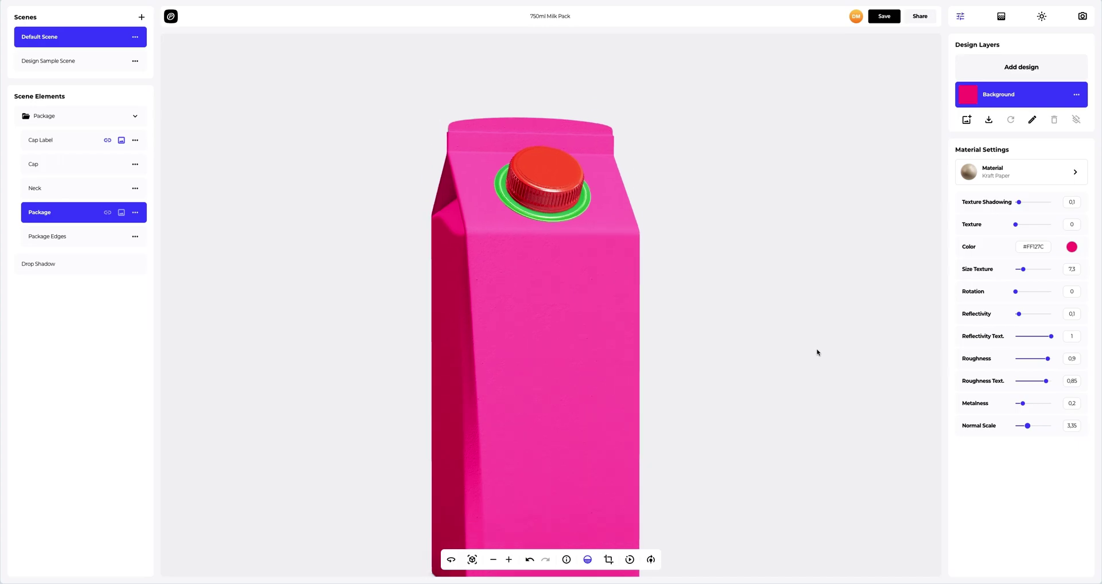
pyautogui.click(473, 560)
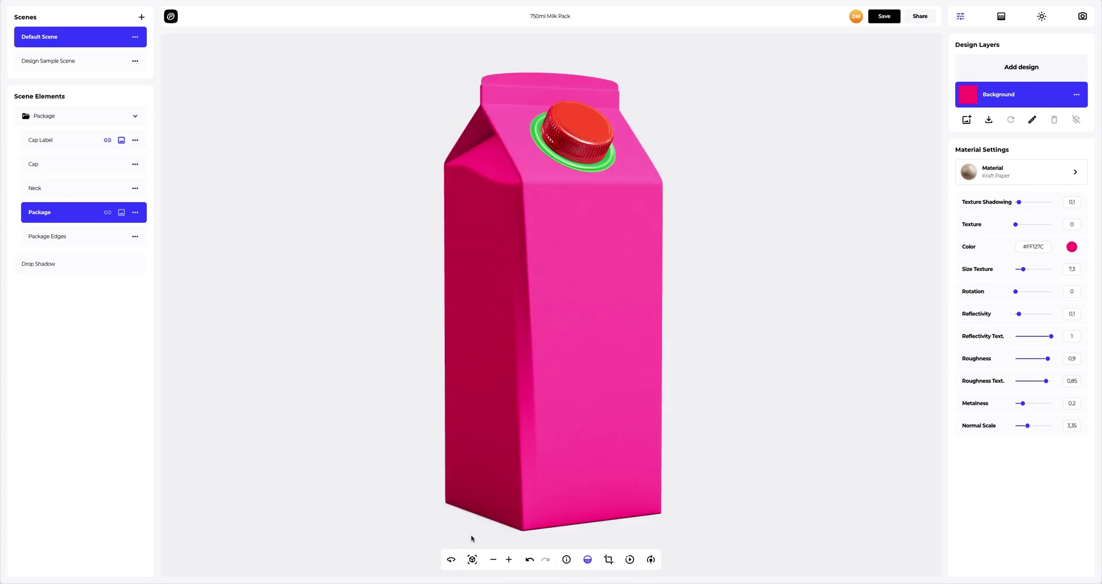
pyautogui.moveTo(392, 352); pyautogui.dragTo(368, 354)
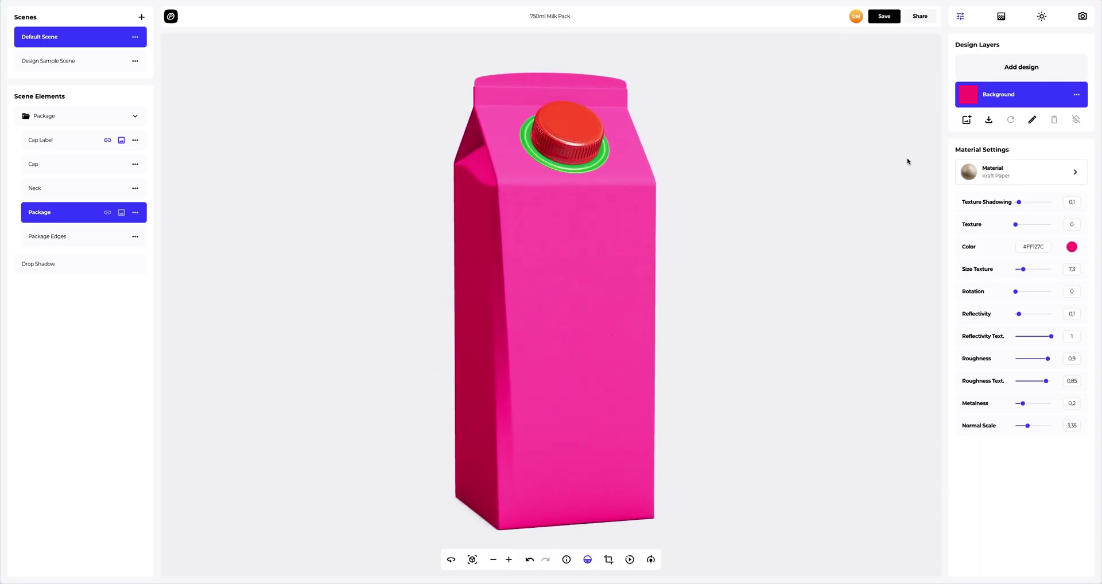
# Step: Set the rim light colour to #F9AD65 with intensity about 1
pyautogui.click(1040, 17)
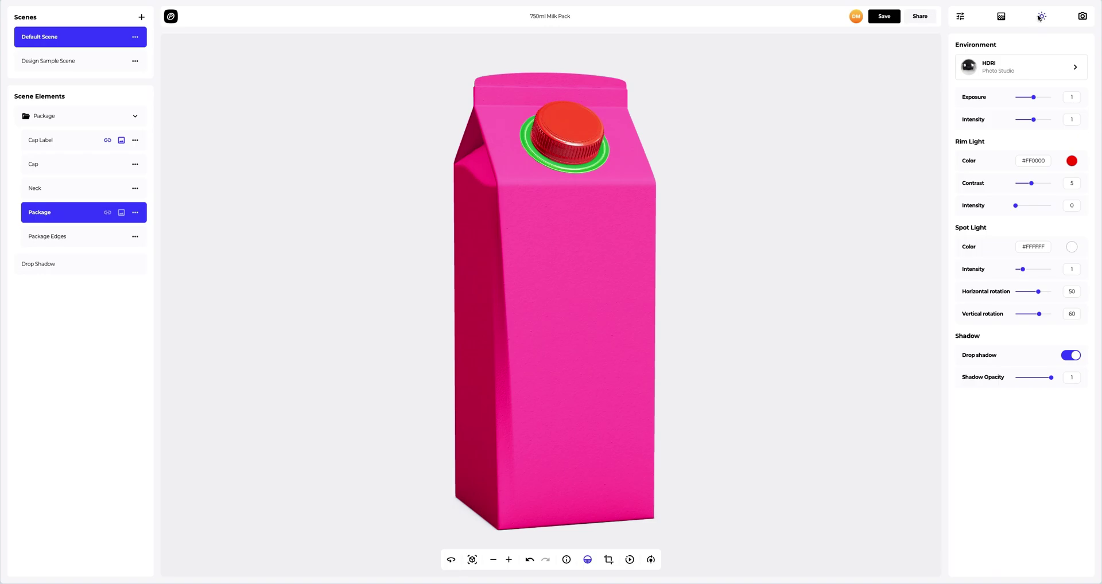
pyautogui.click(1071, 162)
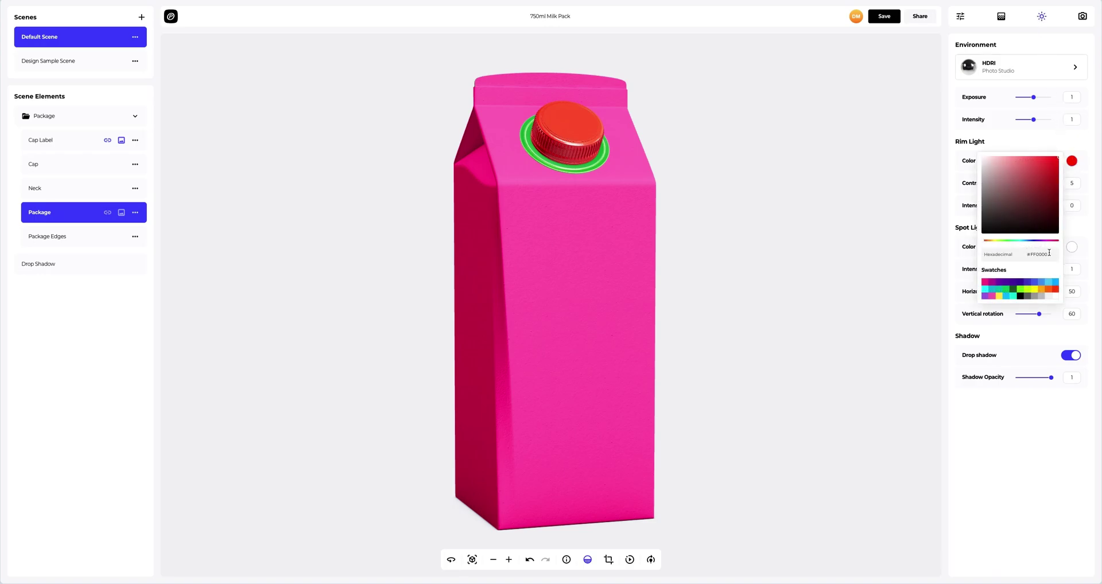
pyautogui.tripleClick(1049, 253)
pyautogui.write('#F9AD65')
pyautogui.click(950, 261)
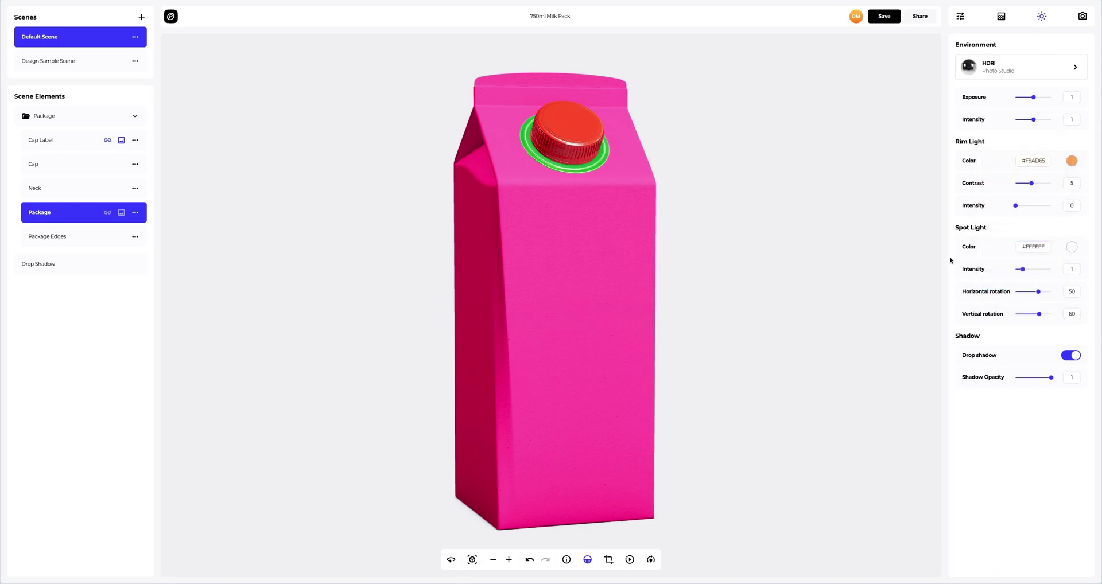
pyautogui.moveTo(1017, 207); pyautogui.dragTo(1033, 208)
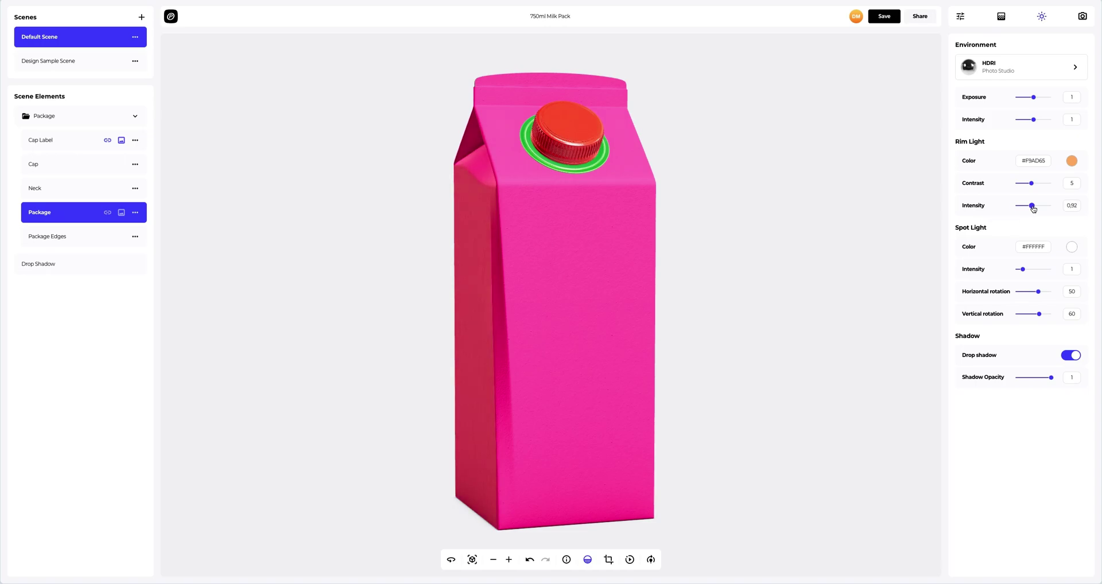
# Step: Set the spot light colour to #FF0098 and orbit the carton to check it
pyautogui.click(1072, 248)
pyautogui.tripleClick(1051, 339)
pyautogui.write('#FF0098')
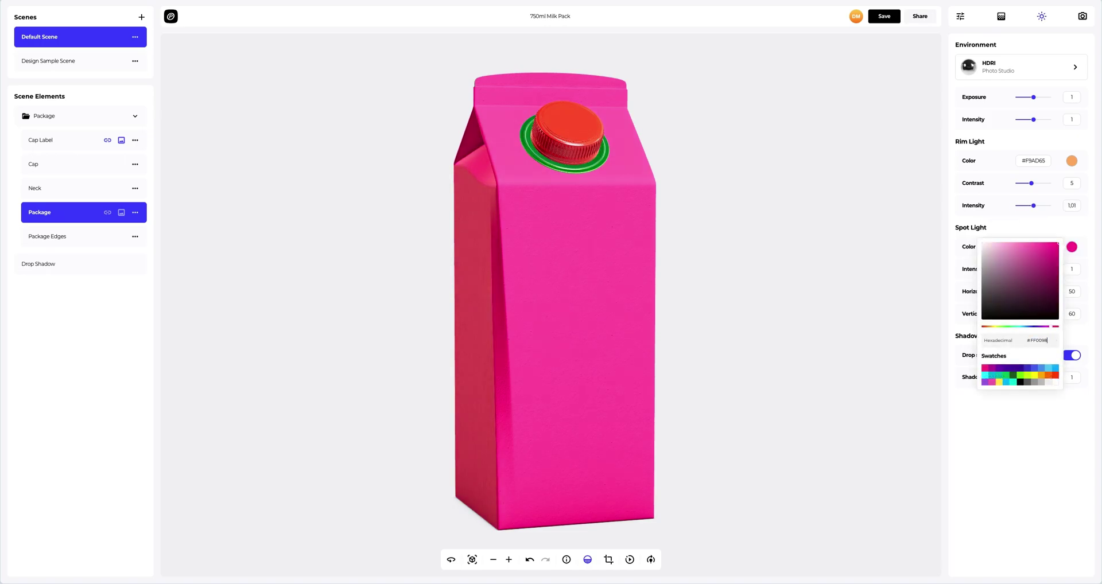
pyautogui.click(951, 355)
pyautogui.moveTo(746, 334); pyautogui.dragTo(257, 334)
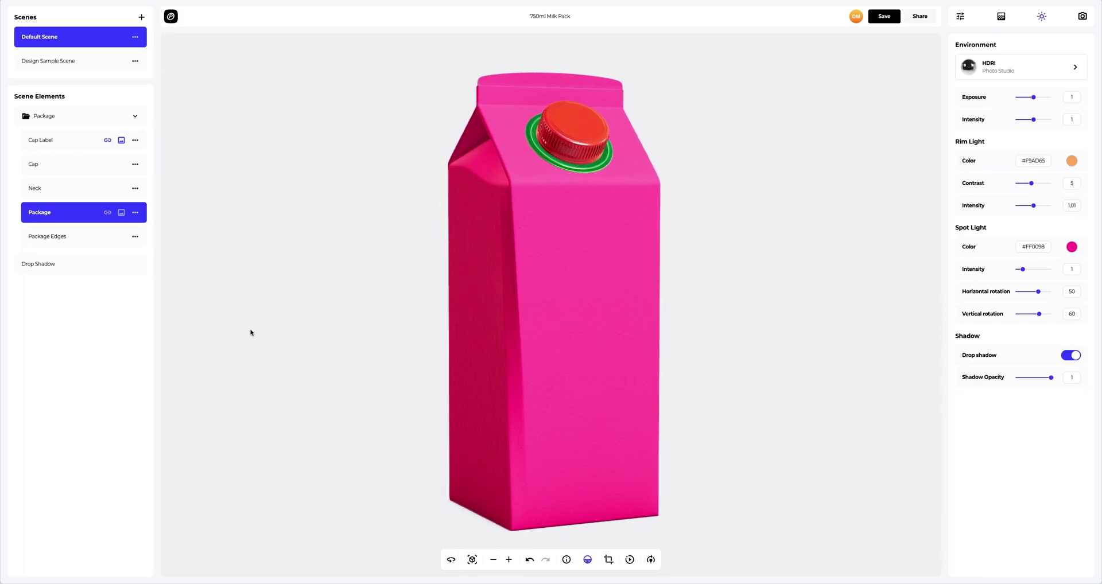
# Step: Select the cap label and load 750 ml Cap.png as its design artwork
pyautogui.click(60, 147)
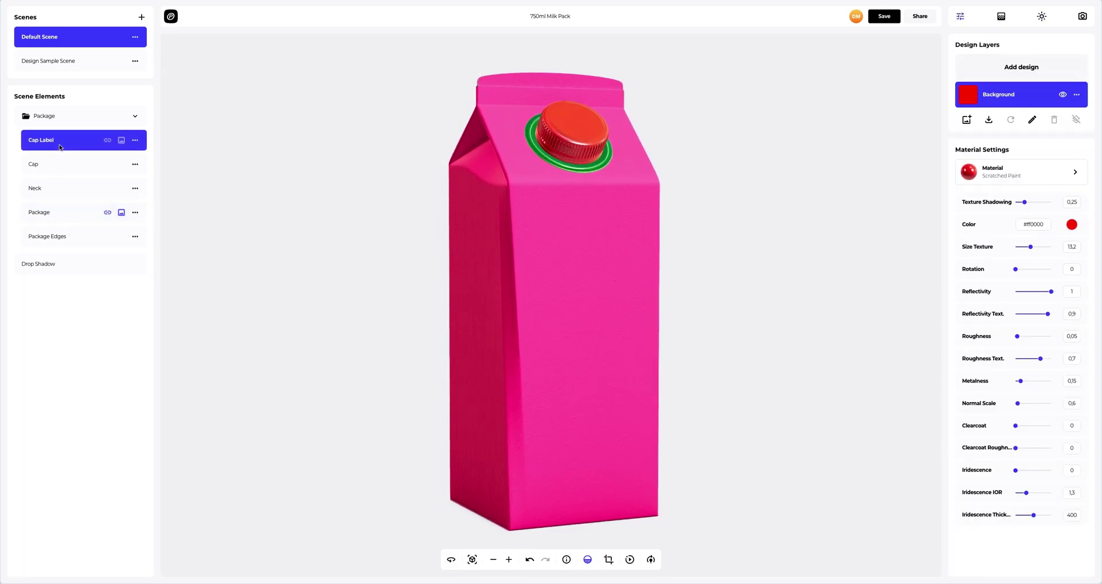
pyautogui.scroll(5, 555, 164)
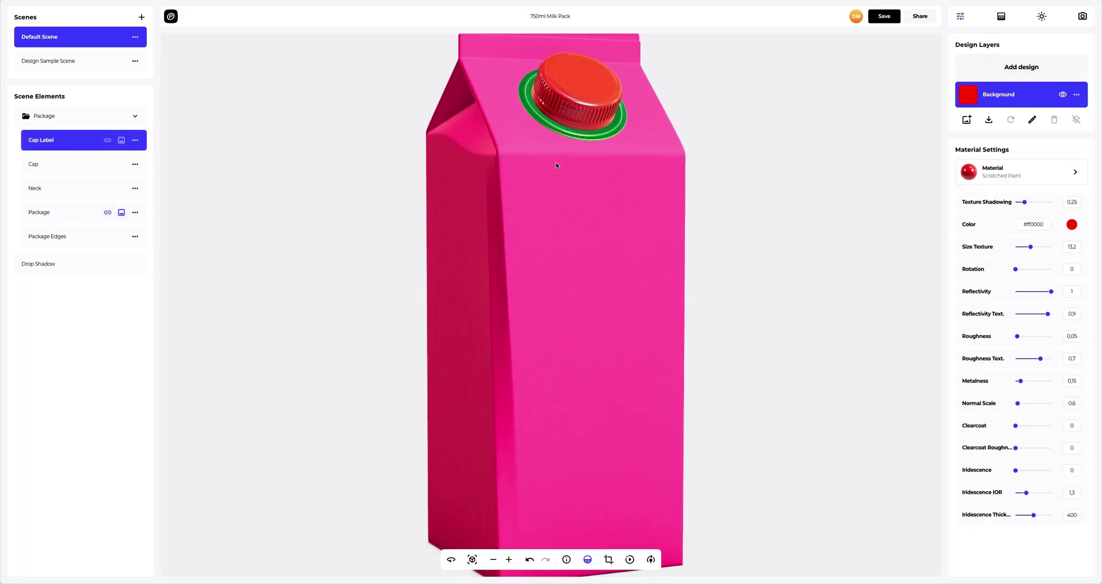
pyautogui.moveTo(550, 248); pyautogui.dragTo(549, 283)
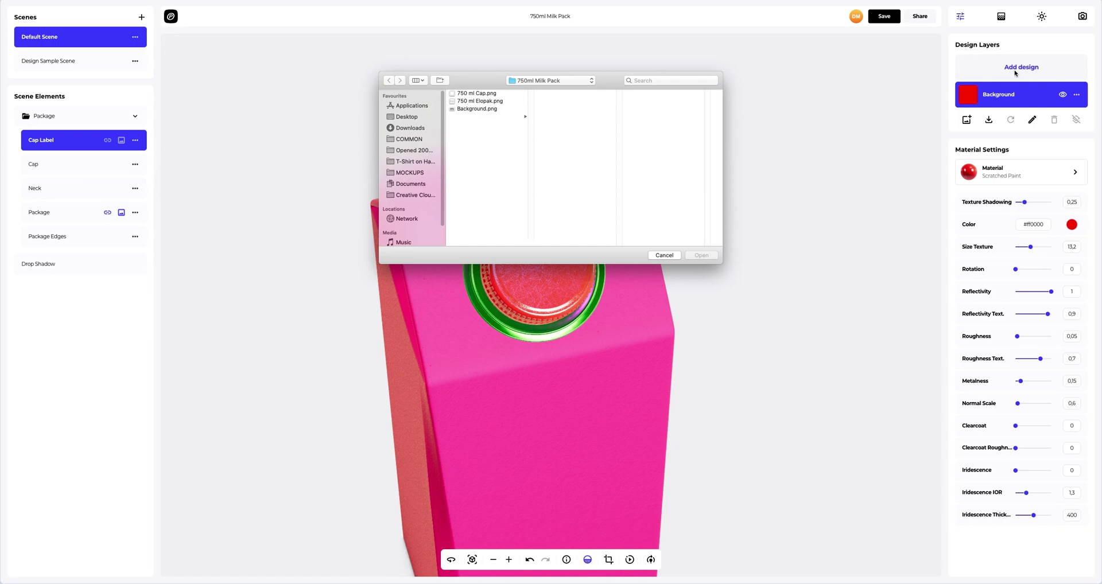
pyautogui.click(473, 93)
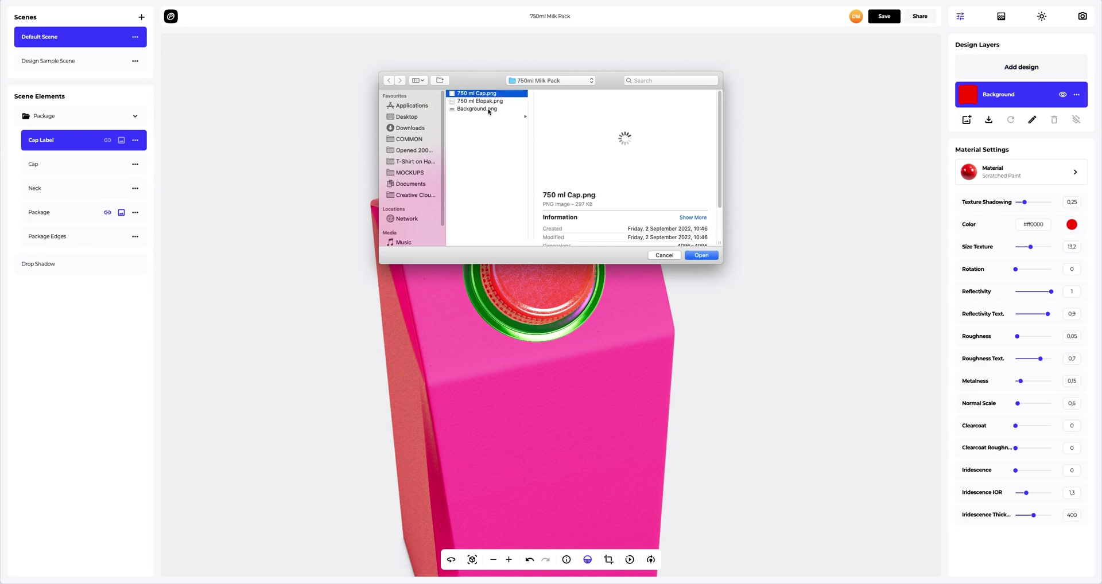
pyautogui.click(700, 256)
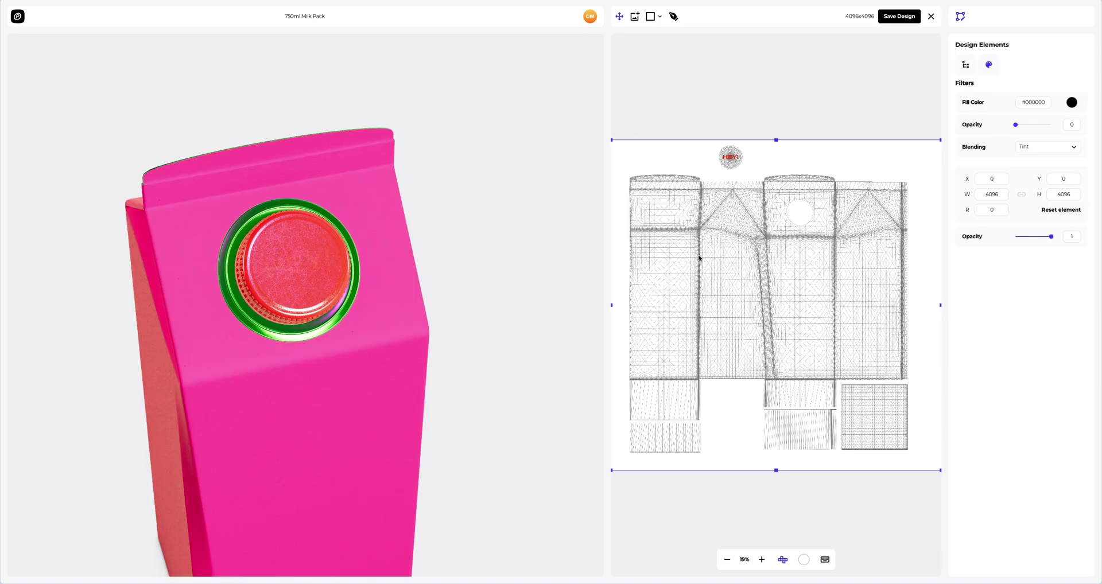
# Step: Save the HEY! cap design to the cap label and zoom in on the red cap
pyautogui.moveTo(389, 282); pyautogui.dragTo(472, 215)
pyautogui.click(900, 17)
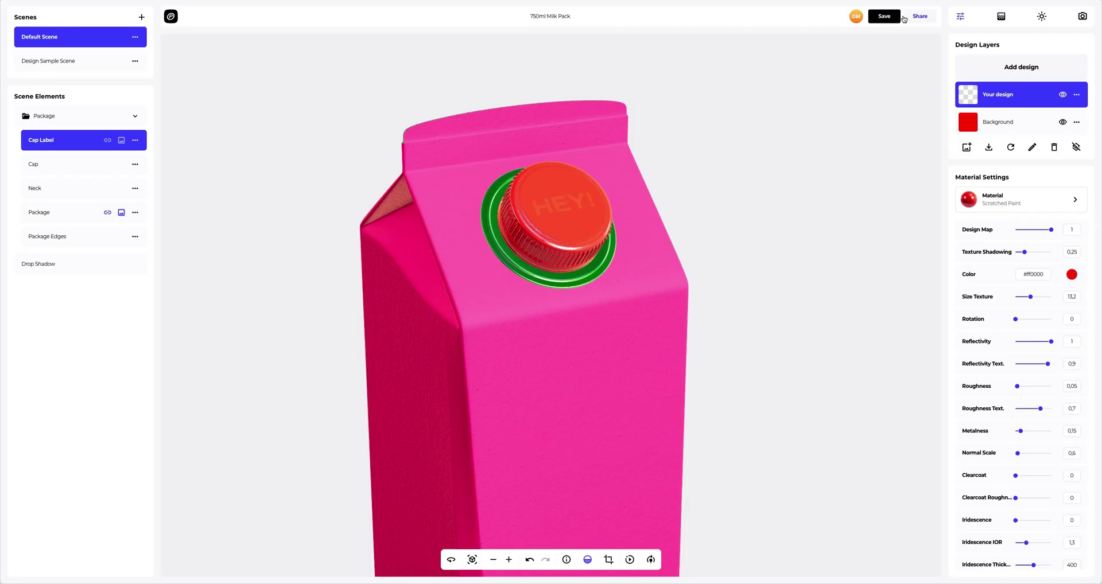
pyautogui.scroll(5, 604, 171)
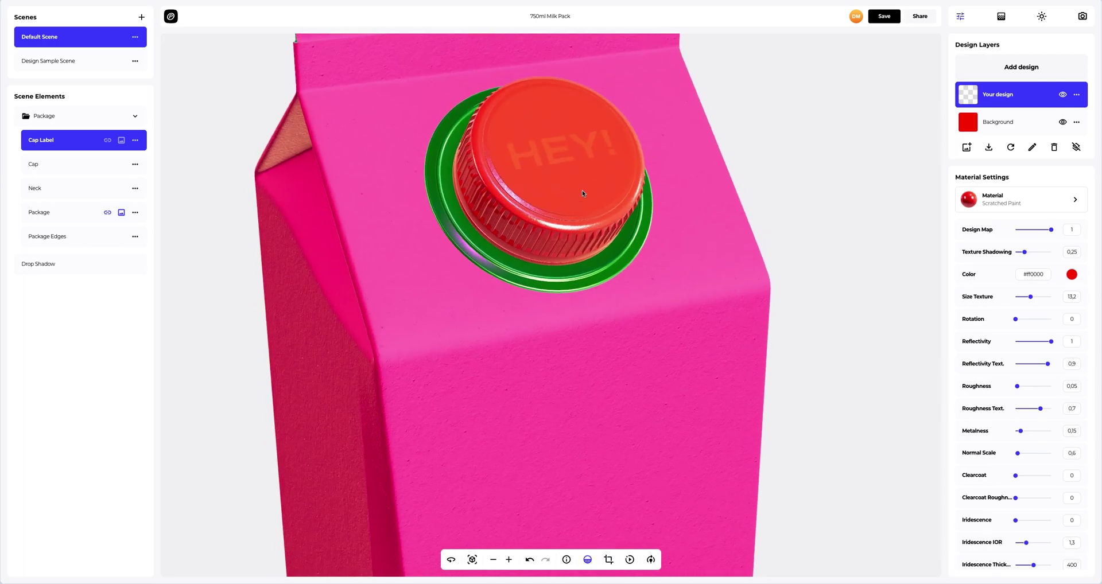
pyautogui.moveTo(589, 212); pyautogui.dragTo(592, 216)
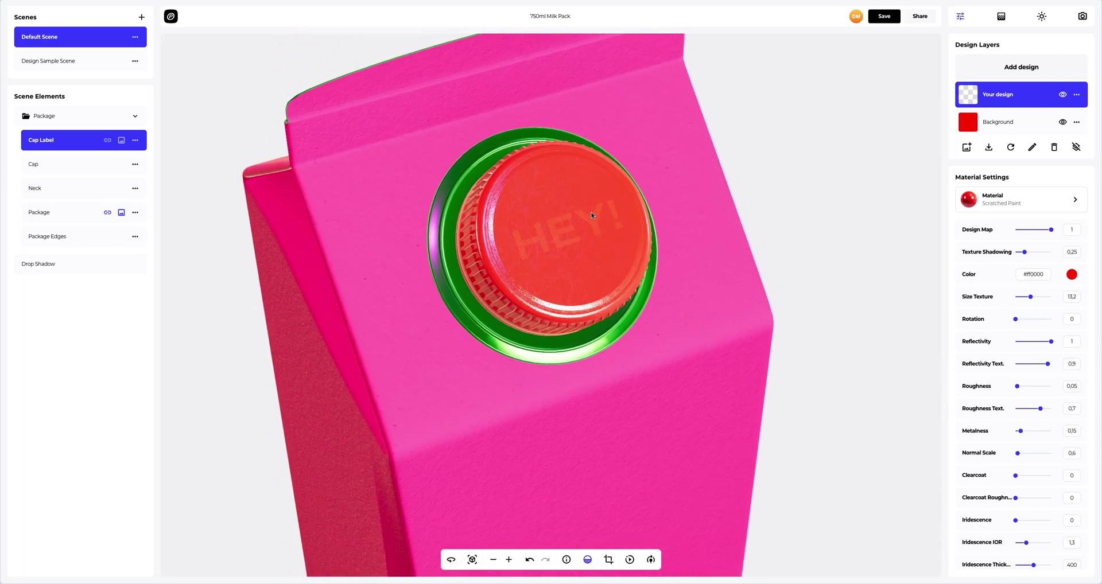
# Step: Apply the Metal > Rough Gold material to the cap label
pyautogui.click(1008, 202)
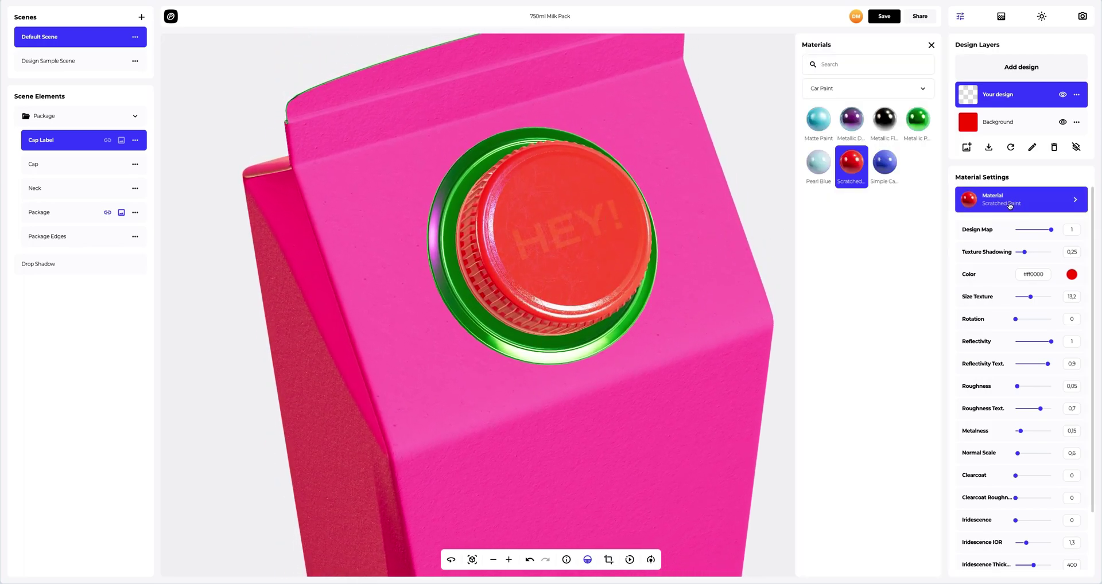
pyautogui.click(836, 92)
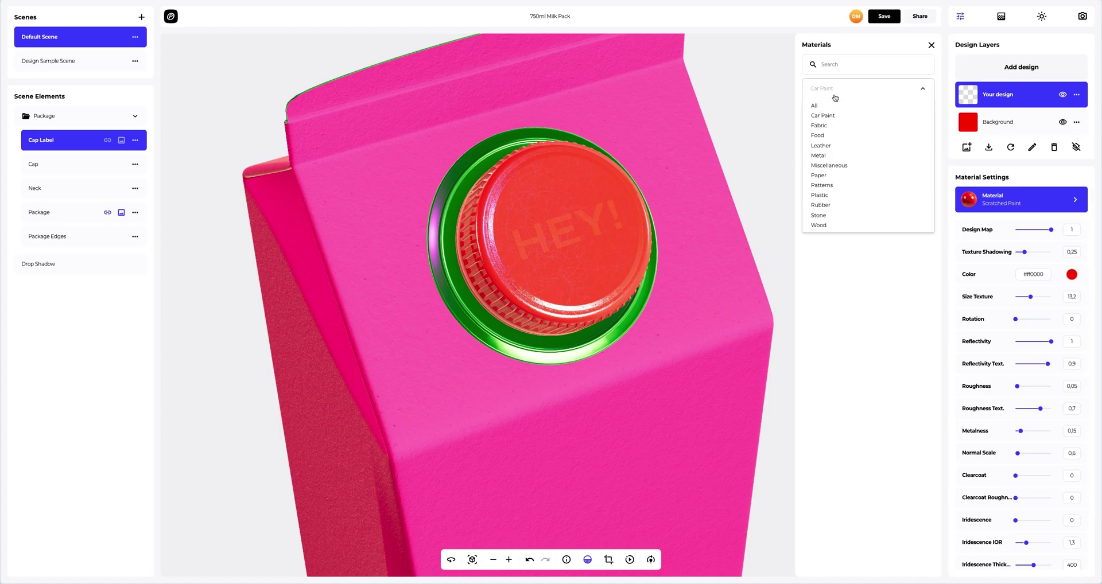
pyautogui.click(819, 156)
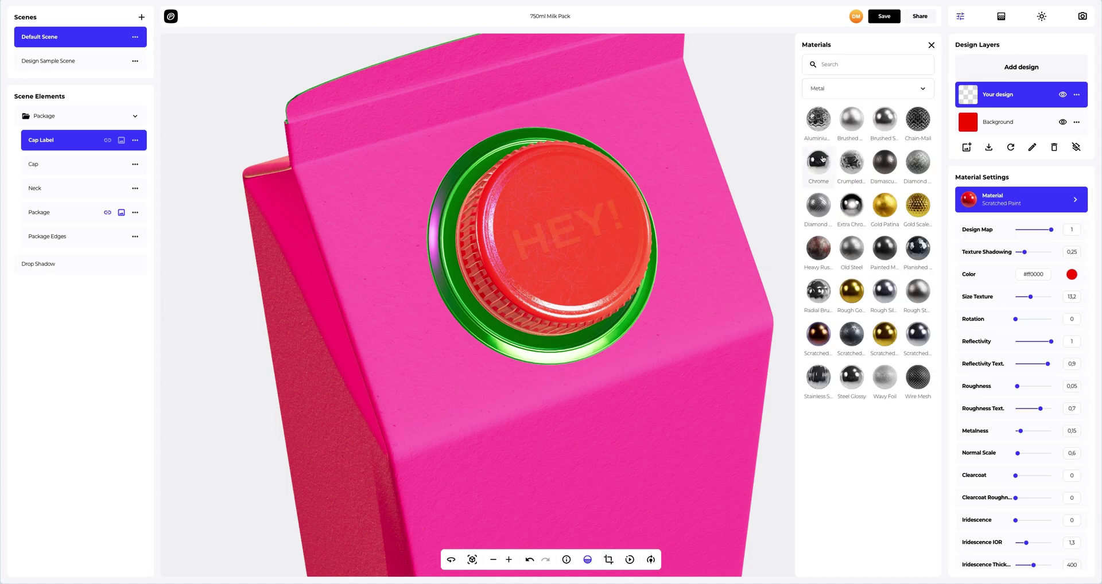
pyautogui.click(854, 294)
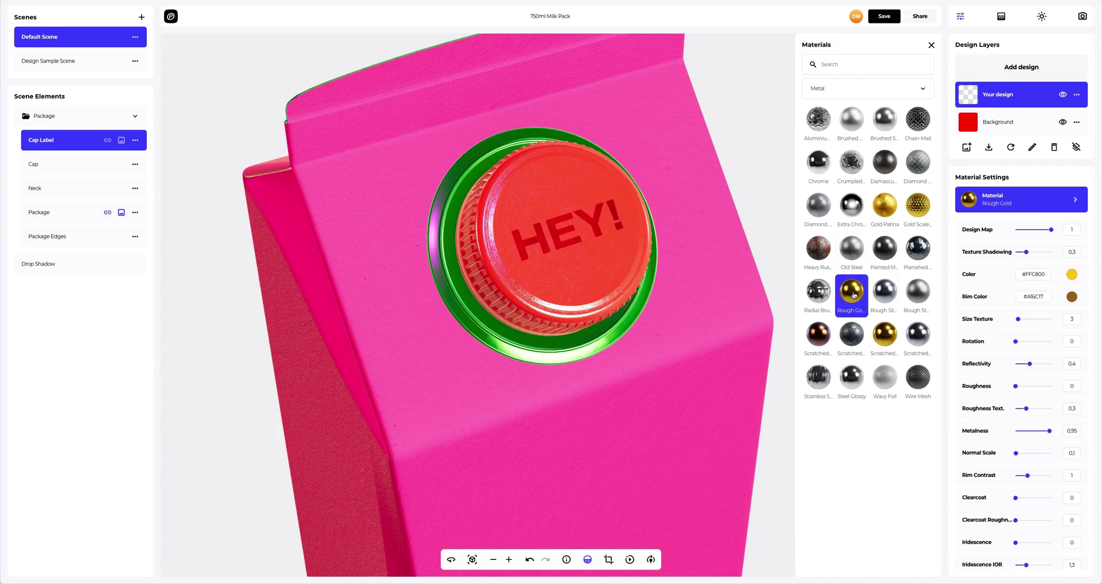
pyautogui.click(932, 45)
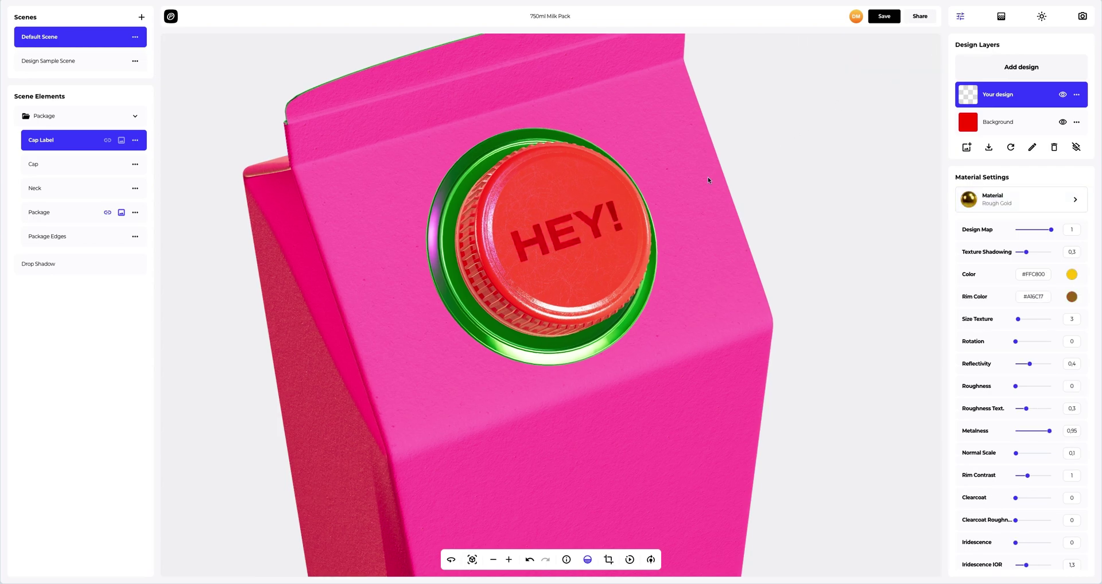
# Step: Set the cap label's Design Map to 0 and its colour to #FF7100
pyautogui.moveTo(679, 172); pyautogui.dragTo(712, 173)
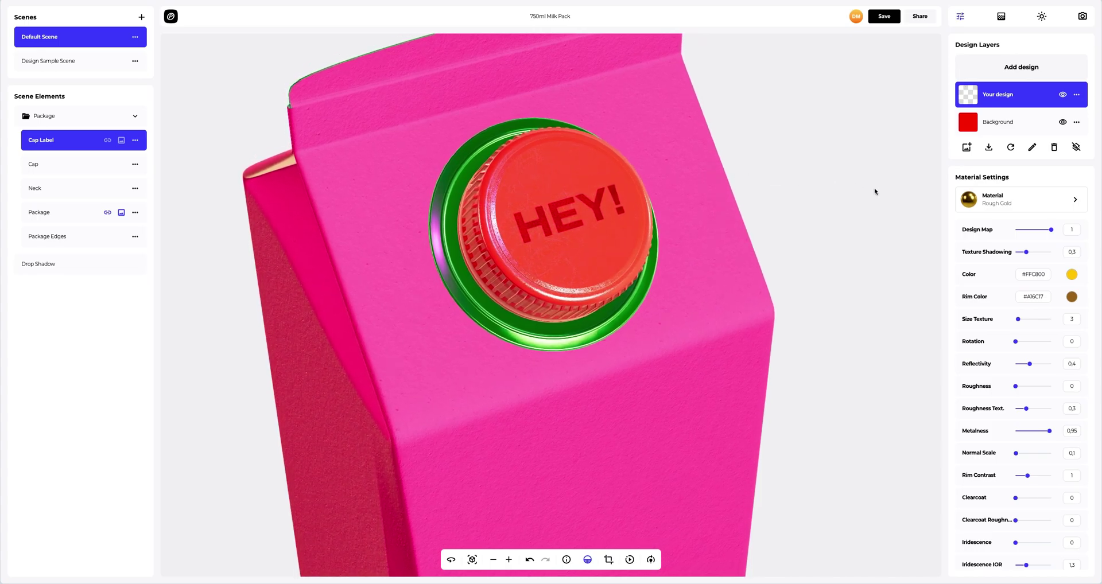
pyautogui.moveTo(1052, 230); pyautogui.dragTo(974, 231)
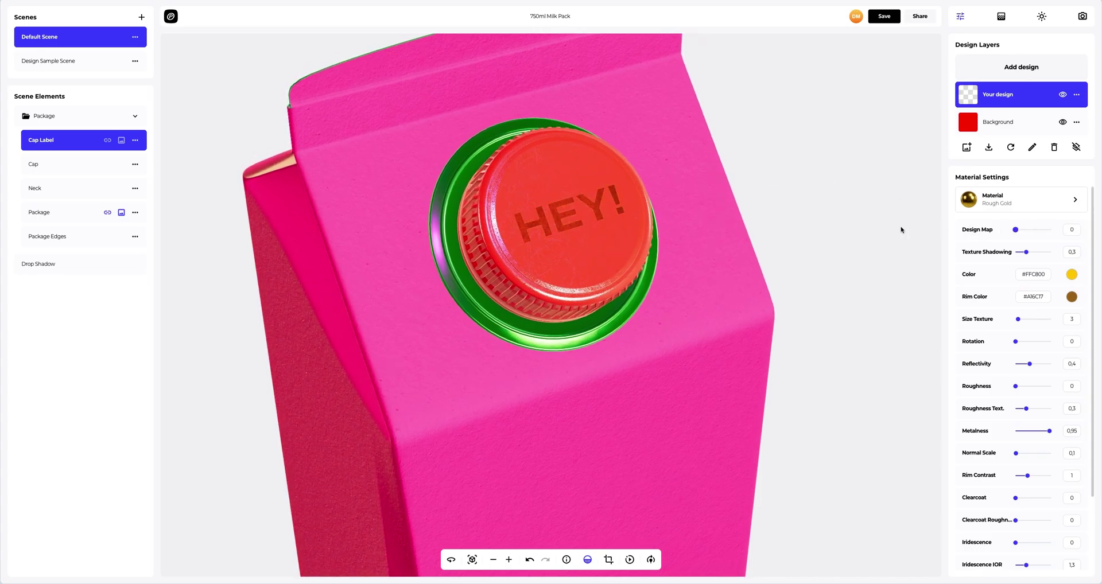
pyautogui.moveTo(900, 230); pyautogui.dragTo(920, 297)
pyautogui.click(1071, 274)
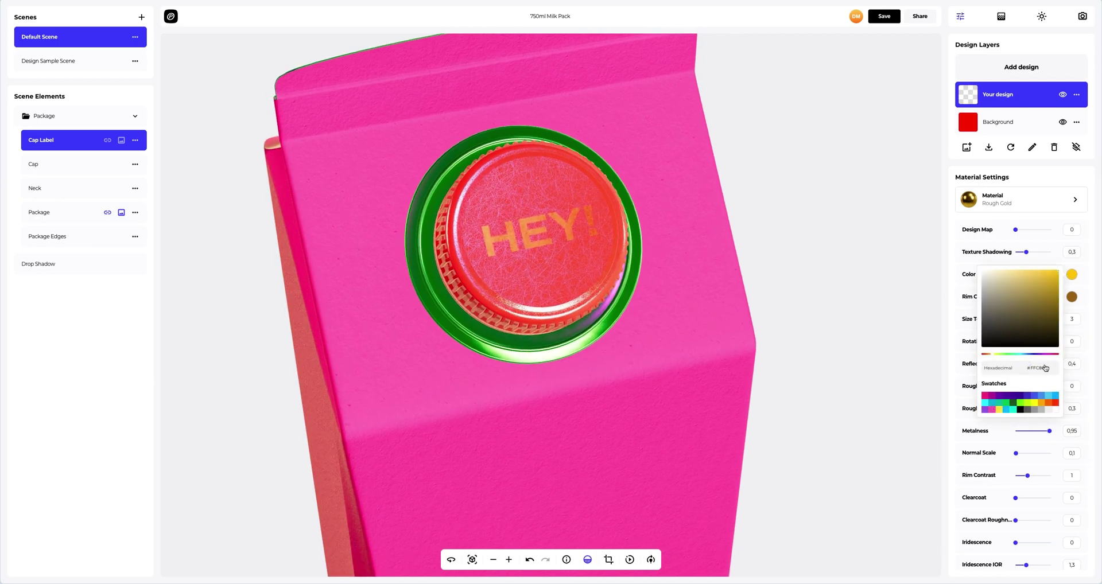
pyautogui.tripleClick(1049, 367)
pyautogui.write('#FF7100')
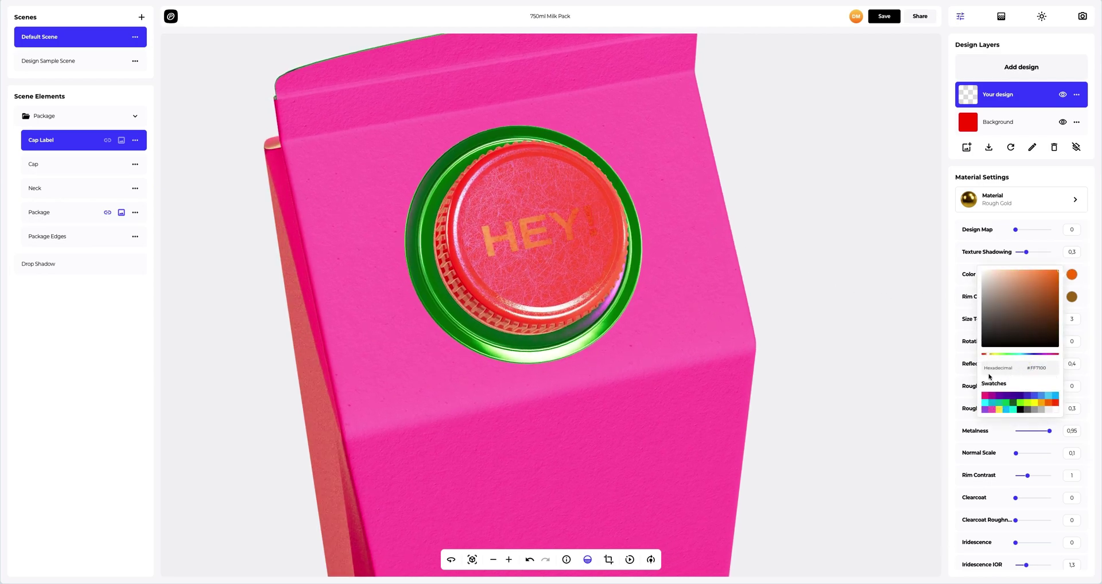
pyautogui.click(955, 377)
# Step: Give the cap label a #FF0000 rim colour and Size Texture 12.5
pyautogui.click(1071, 296)
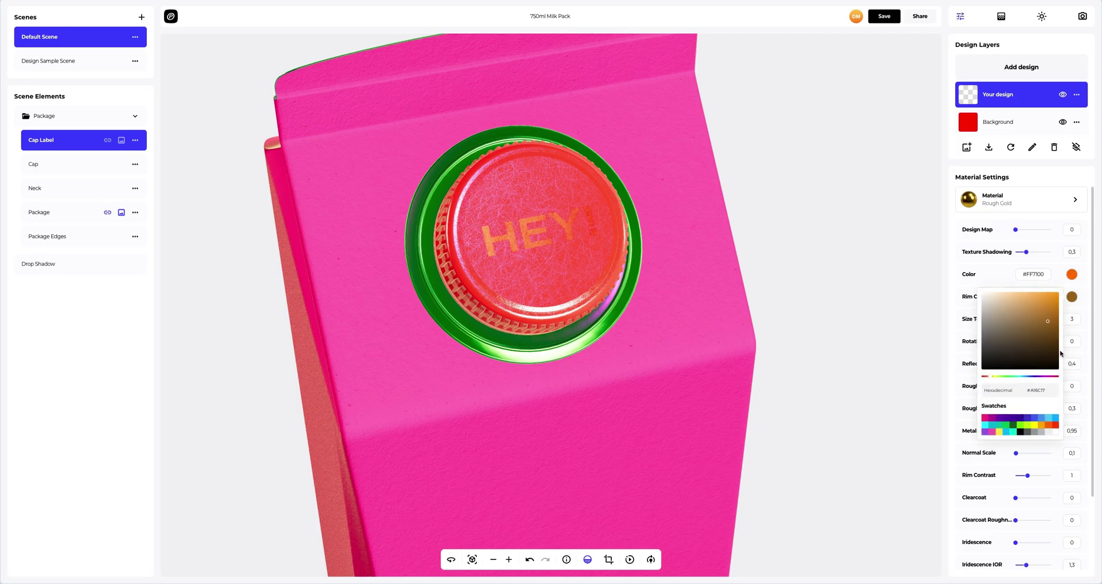
pyautogui.tripleClick(1039, 390)
pyautogui.write('#FF0000')
pyautogui.click(965, 374)
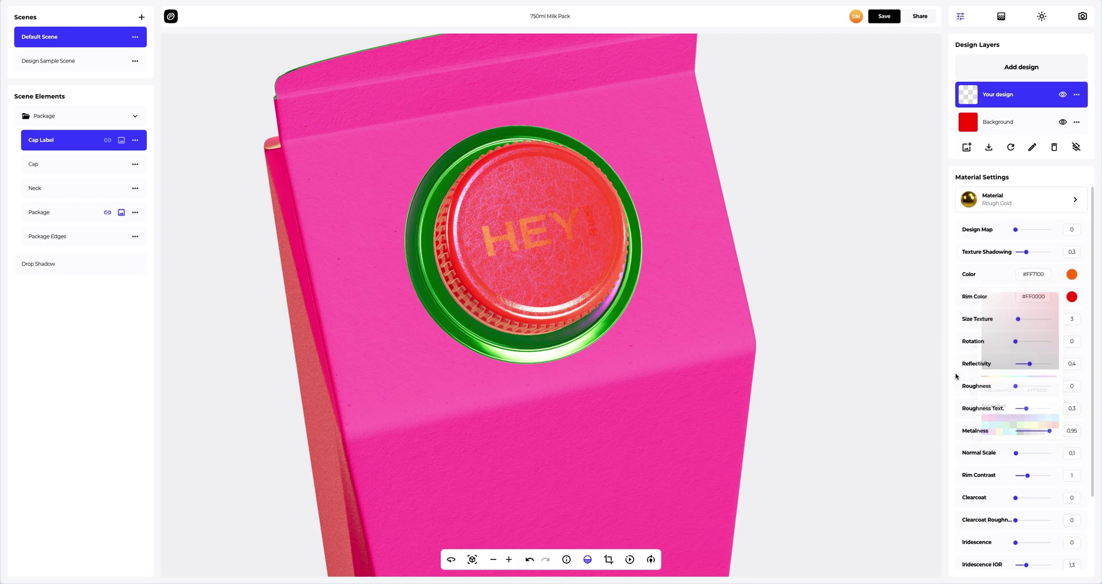
pyautogui.moveTo(1017, 320); pyautogui.dragTo(1031, 321)
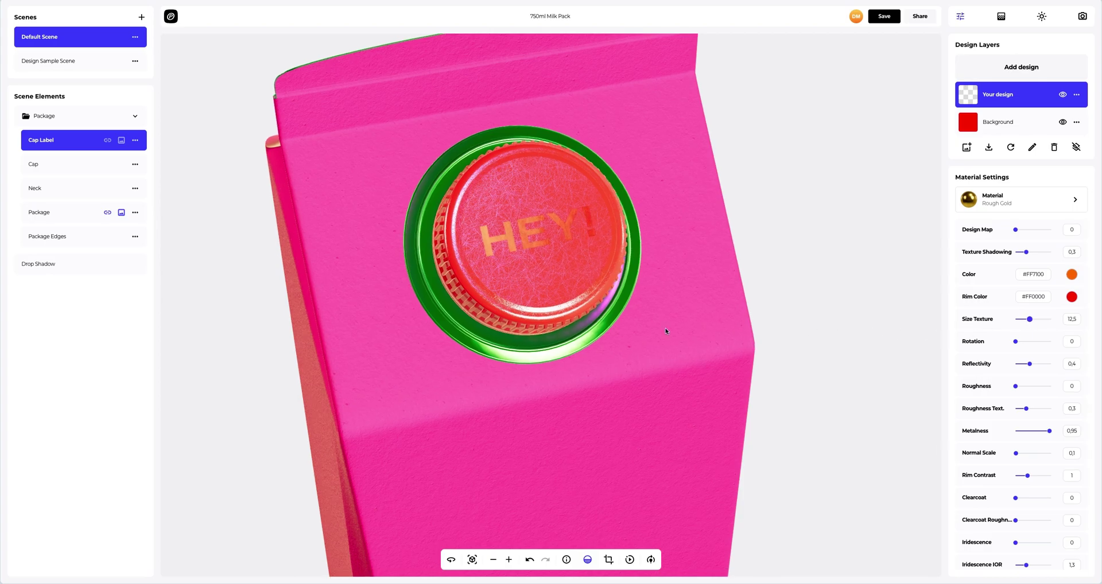
pyautogui.moveTo(666, 328); pyautogui.dragTo(622, 325)
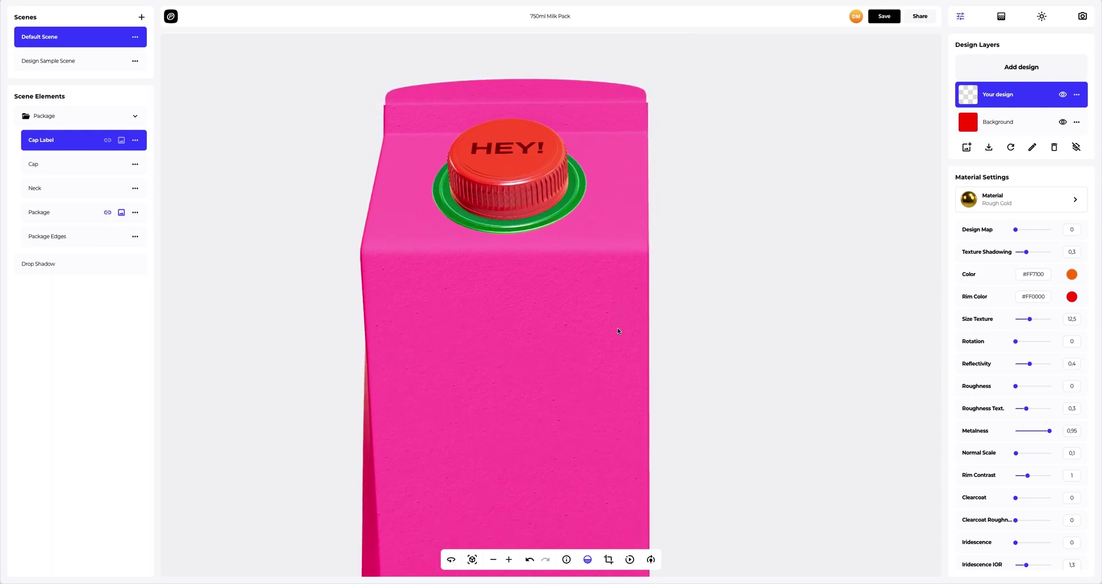
pyautogui.moveTo(610, 349); pyautogui.dragTo(600, 305)
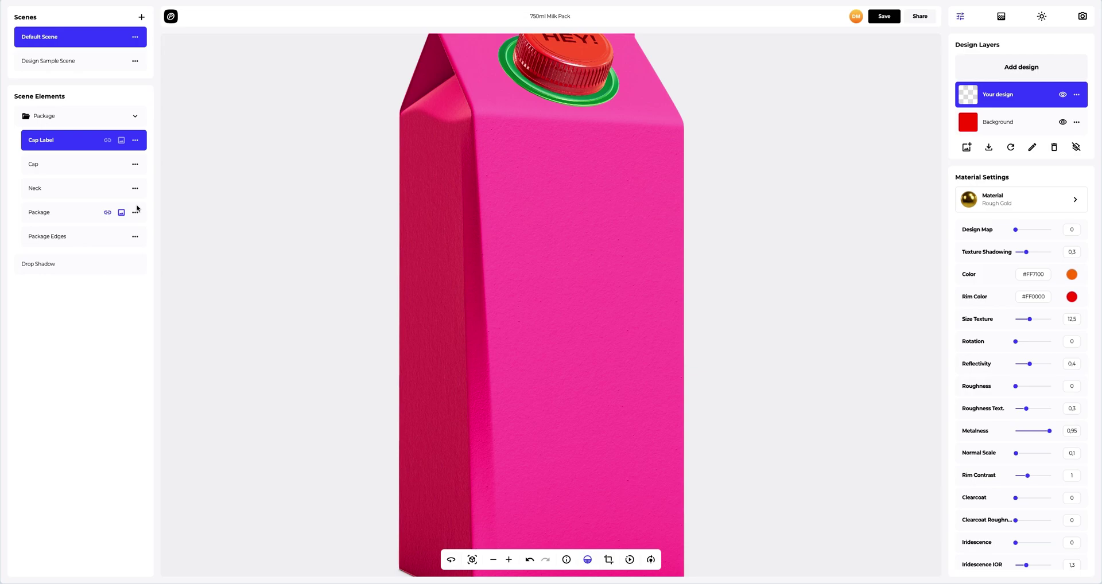
# Step: Add 750 ml Elopak.png as the Package element's design artwork
pyautogui.click(60, 213)
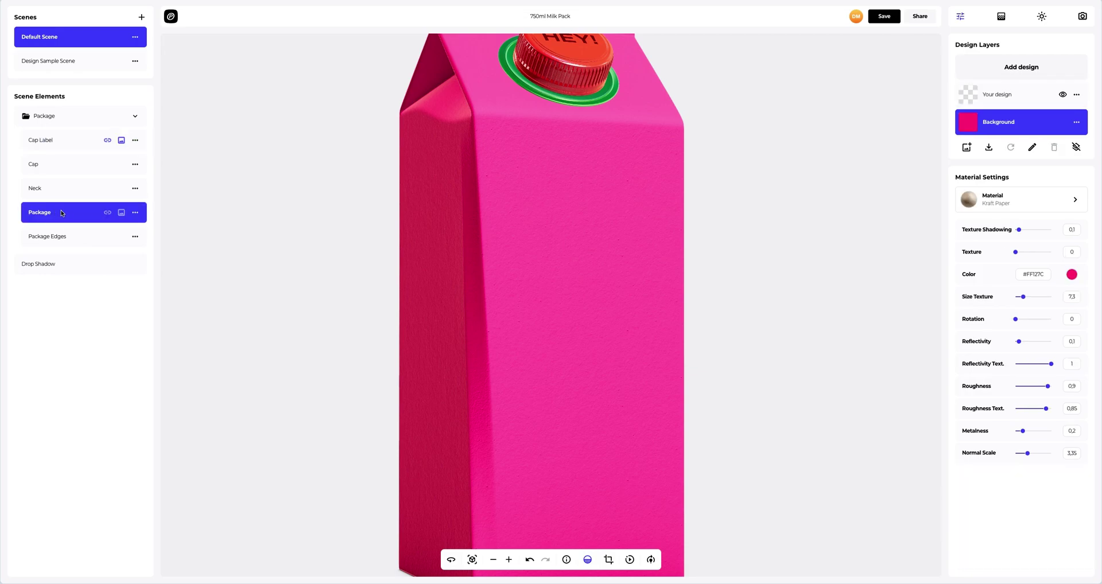
pyautogui.click(1017, 71)
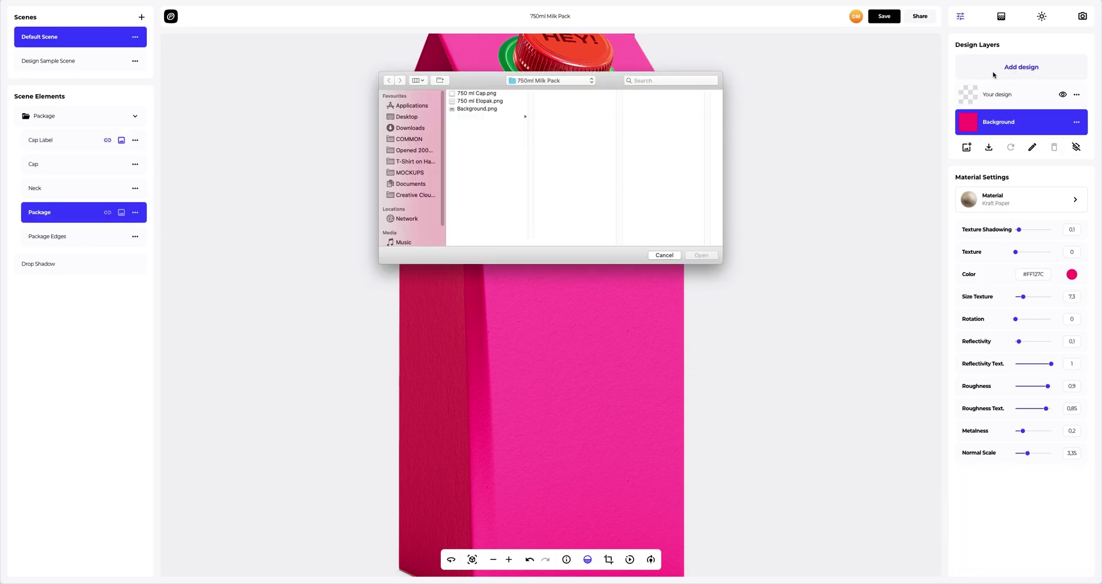
pyautogui.click(497, 101)
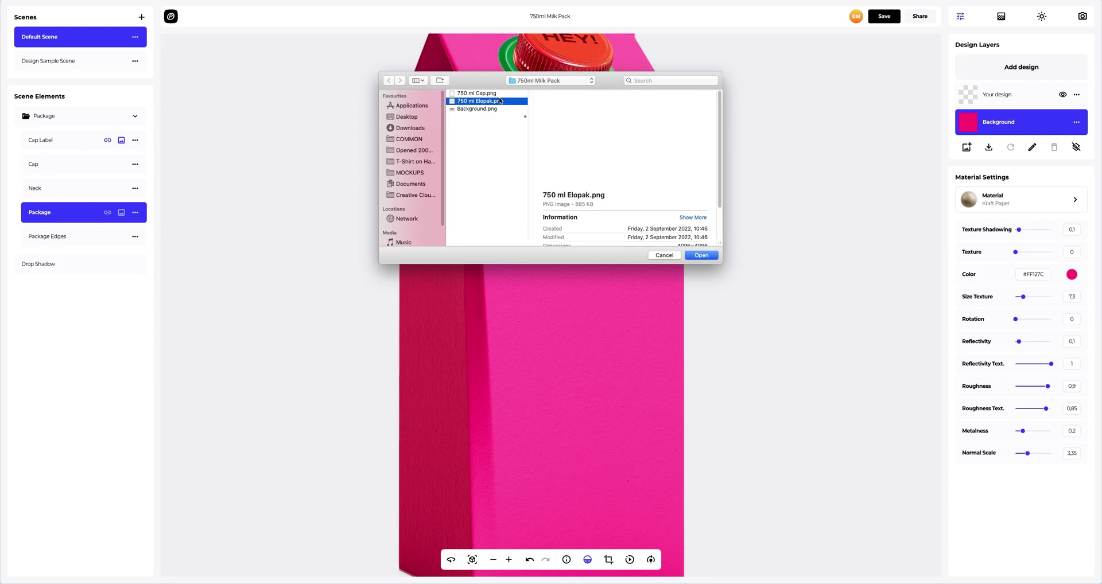
pyautogui.click(704, 259)
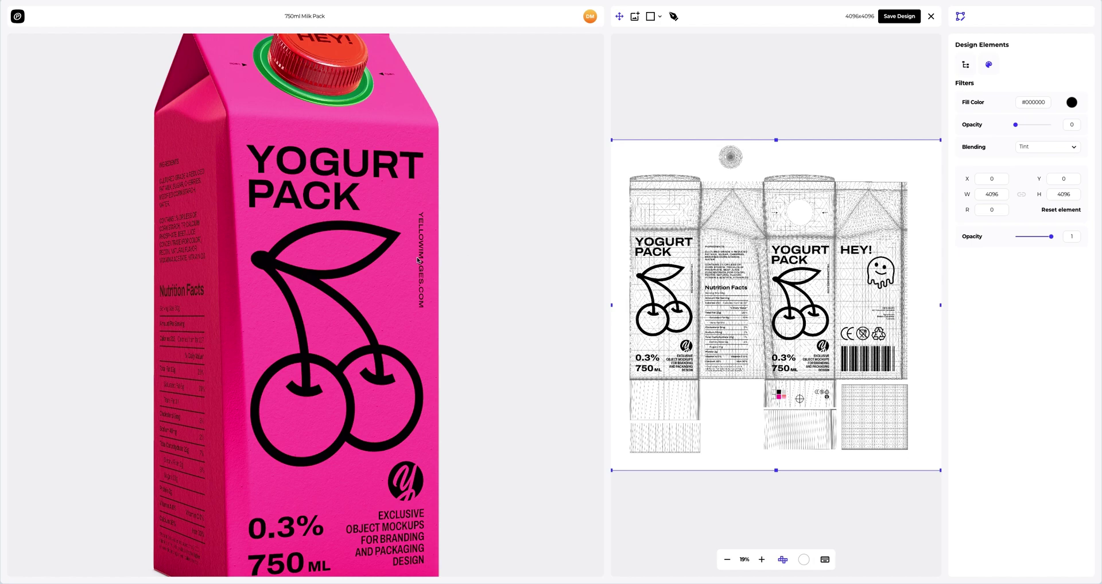
# Step: Check the HEY! and Nutrition Facts sides in the preview, nudging the dieline artwork into place
pyautogui.moveTo(418, 259); pyautogui.dragTo(302, 256)
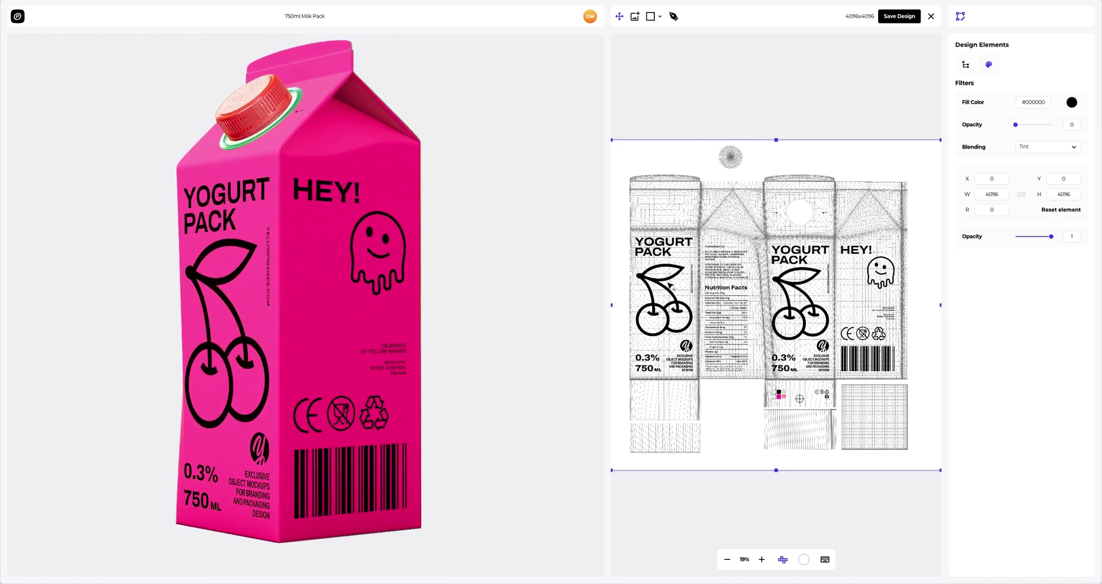
pyautogui.moveTo(669, 285); pyautogui.dragTo(670, 280)
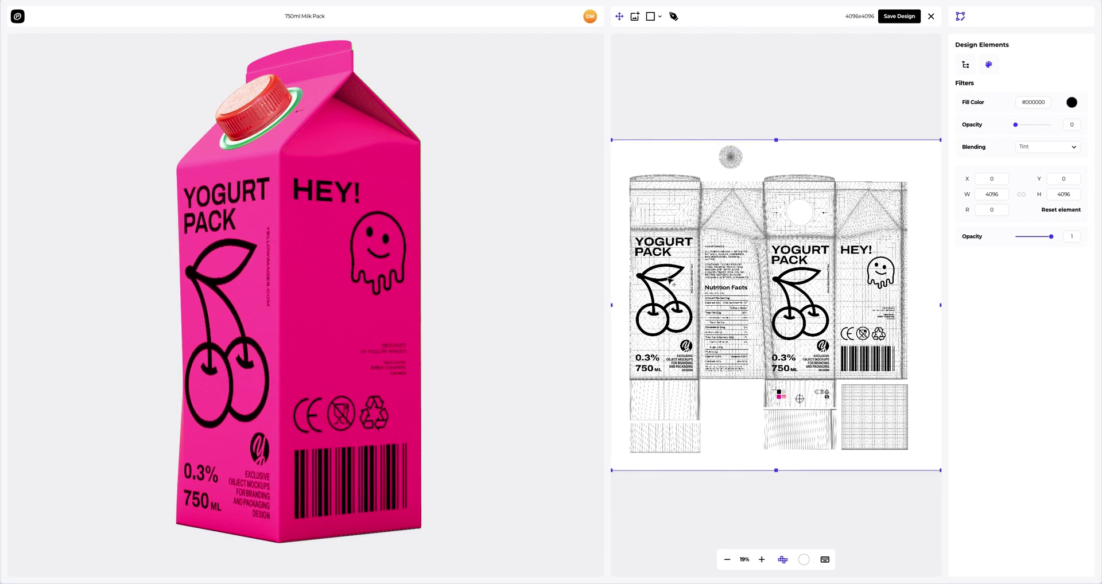
pyautogui.moveTo(458, 282); pyautogui.dragTo(376, 292)
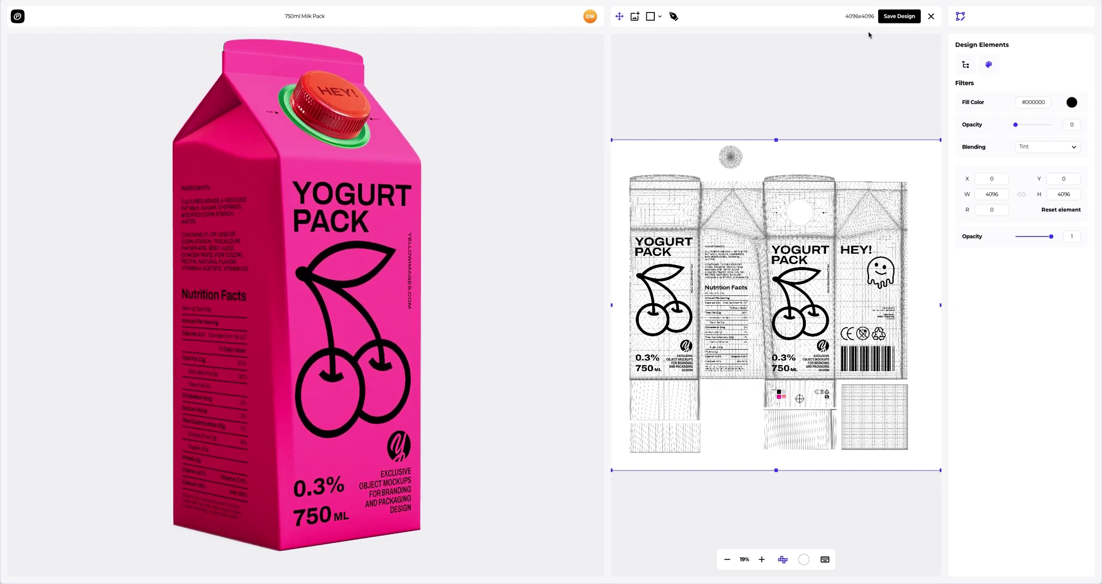
# Step: Save the YOGURT PACK design onto the carton and zoom in on its front
pyautogui.click(896, 22)
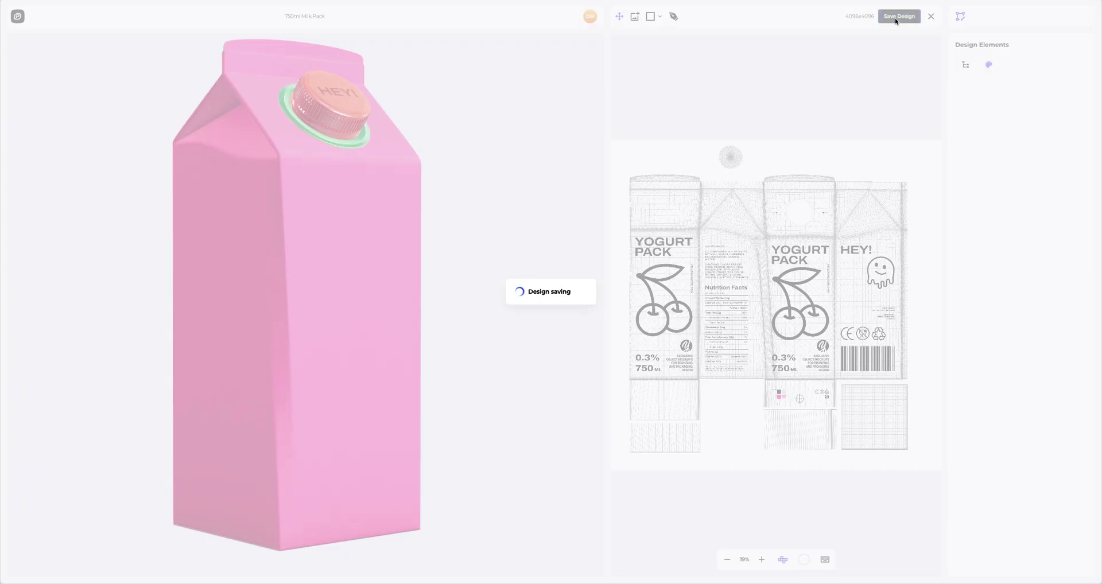
pyautogui.scroll(3, 669, 235)
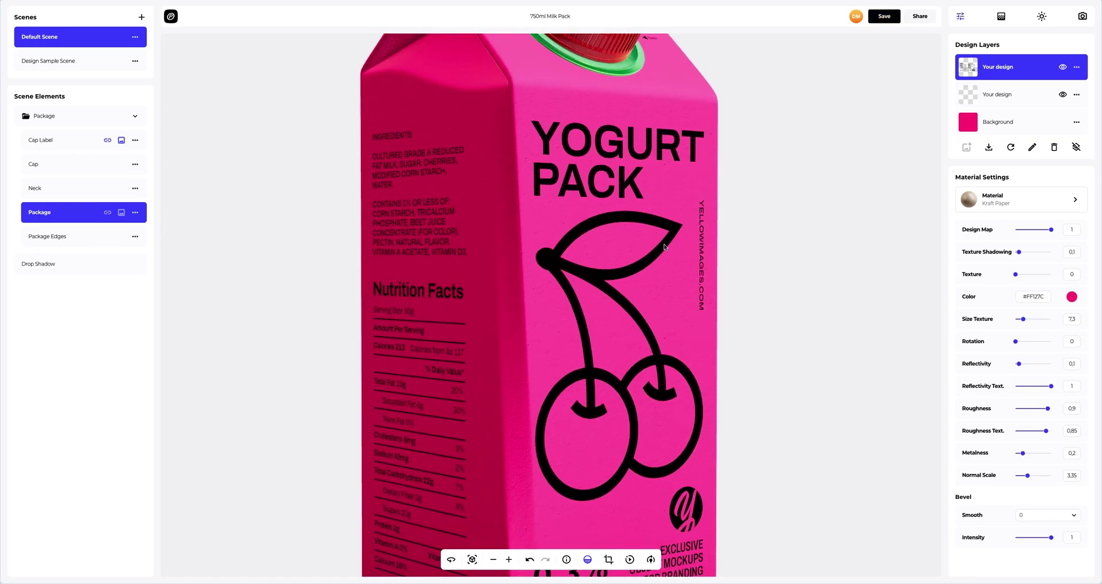
pyautogui.moveTo(669, 235); pyautogui.dragTo(564, 207)
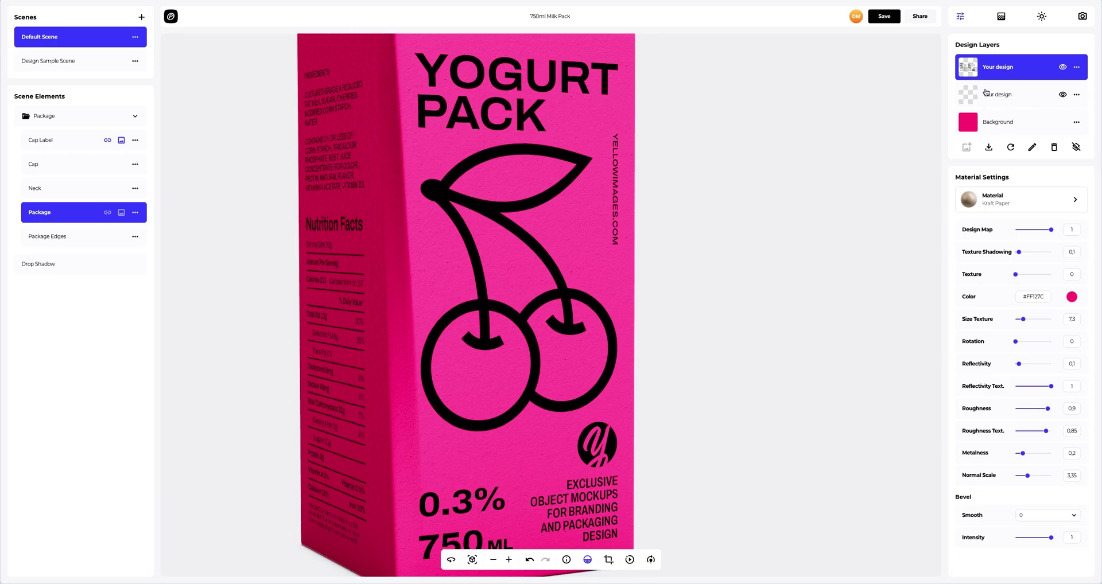
# Step: Change the artwork layer's material to Miscellaneous > Rough Iridescent
pyautogui.click(996, 200)
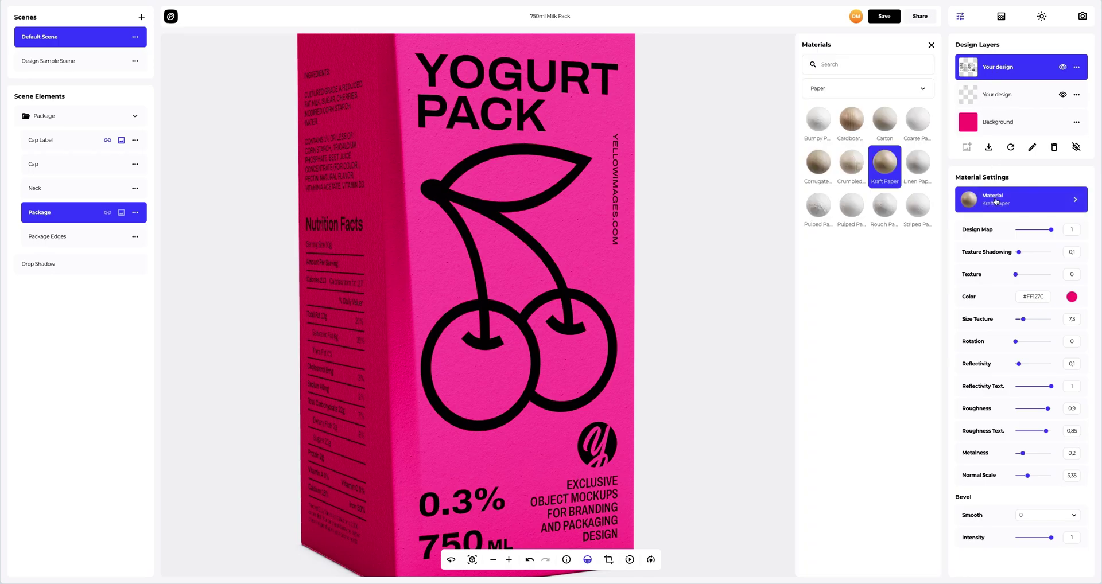
pyautogui.click(838, 91)
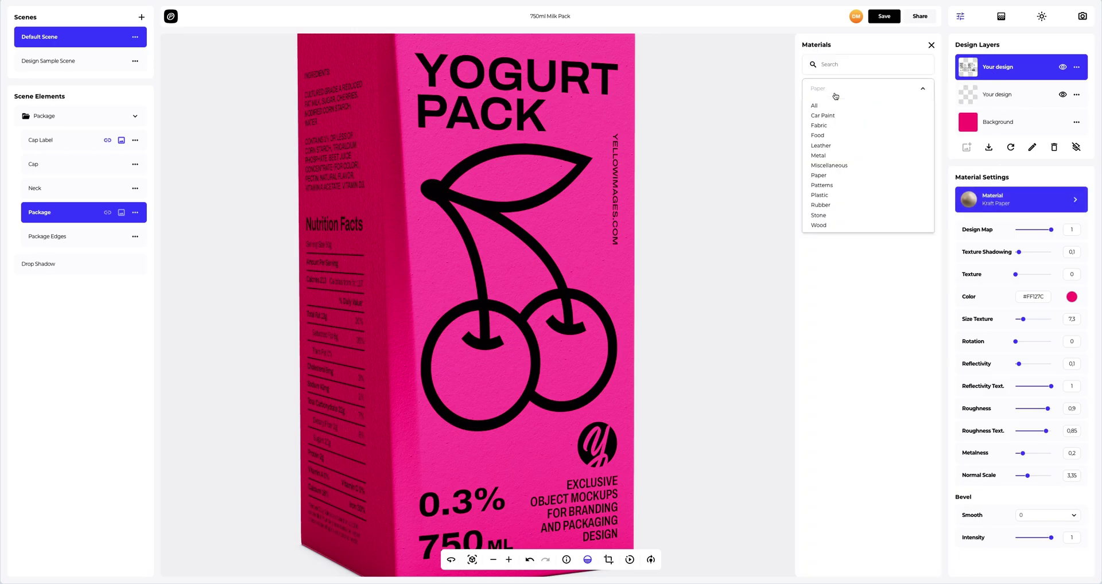
pyautogui.click(827, 165)
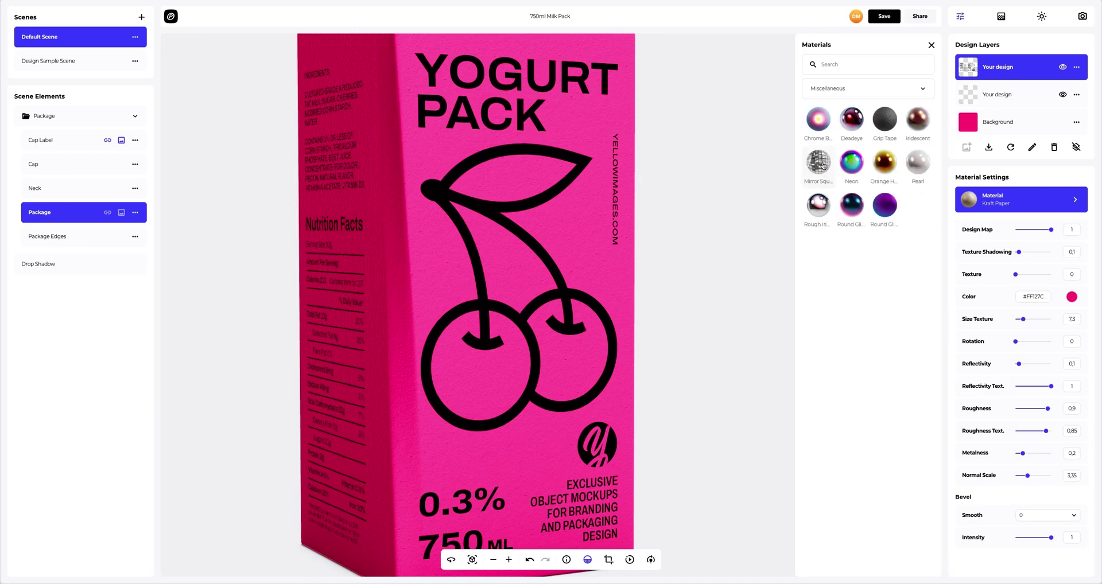
pyautogui.click(818, 203)
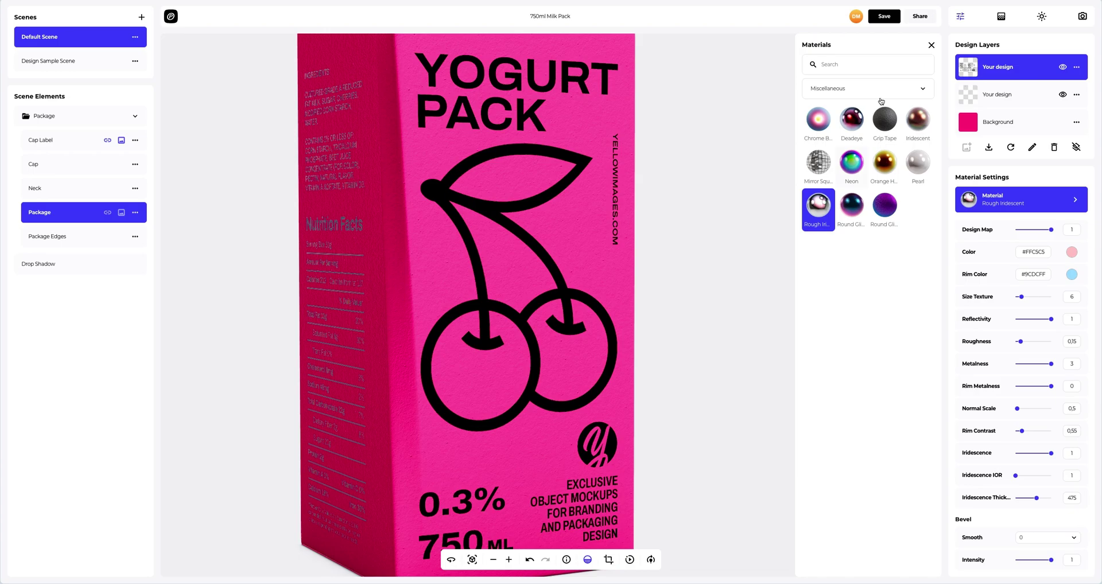
pyautogui.click(931, 45)
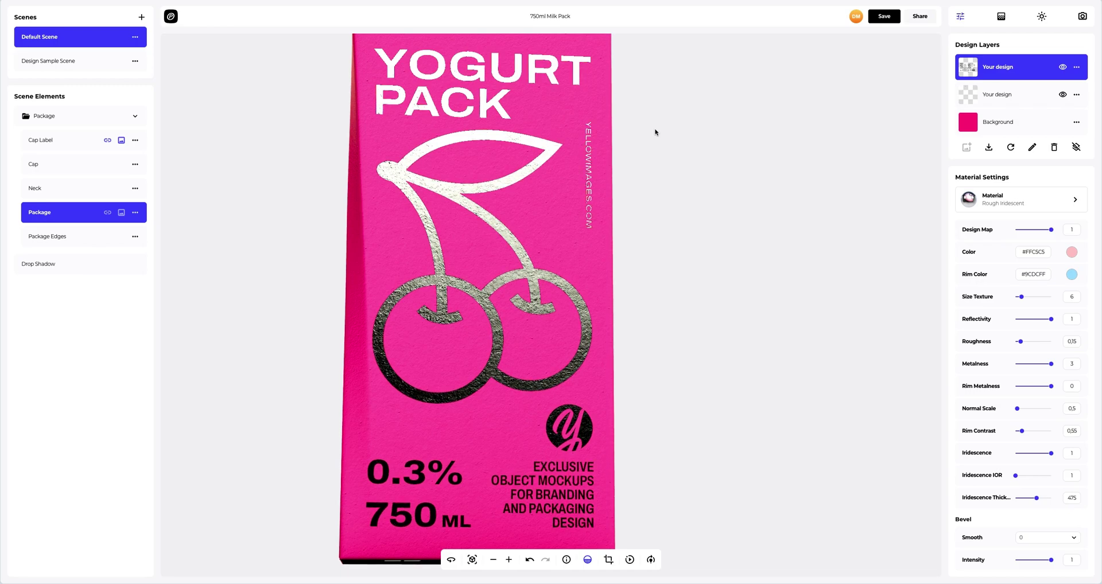
# Step: Lower Design Map, set Size Texture to 8 and Metalness to 2,65, then reframe the pack
pyautogui.moveTo(1052, 231); pyautogui.dragTo(1015, 229)
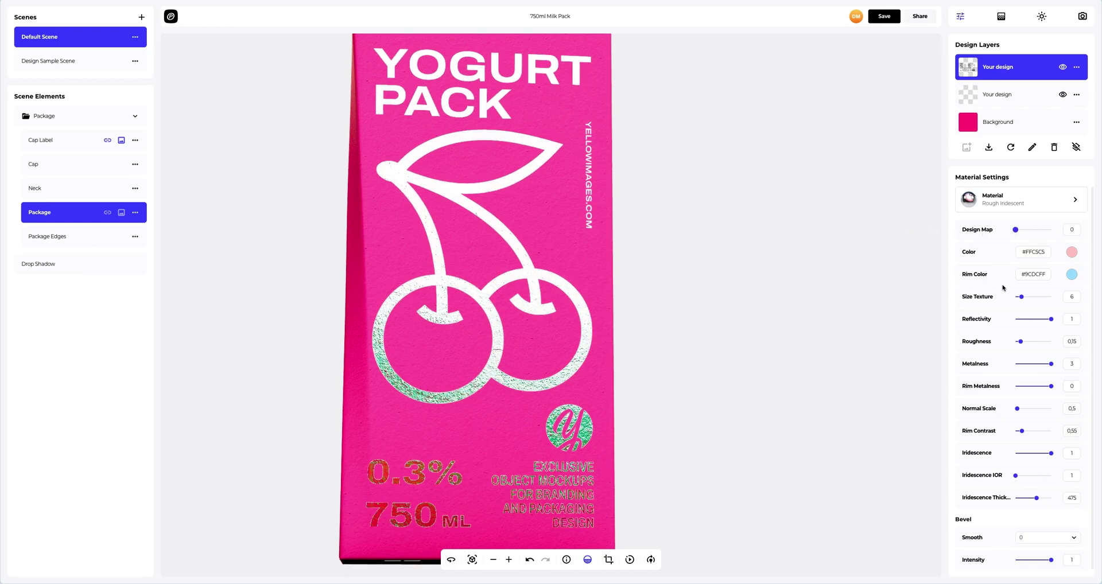
pyautogui.click(1024, 298)
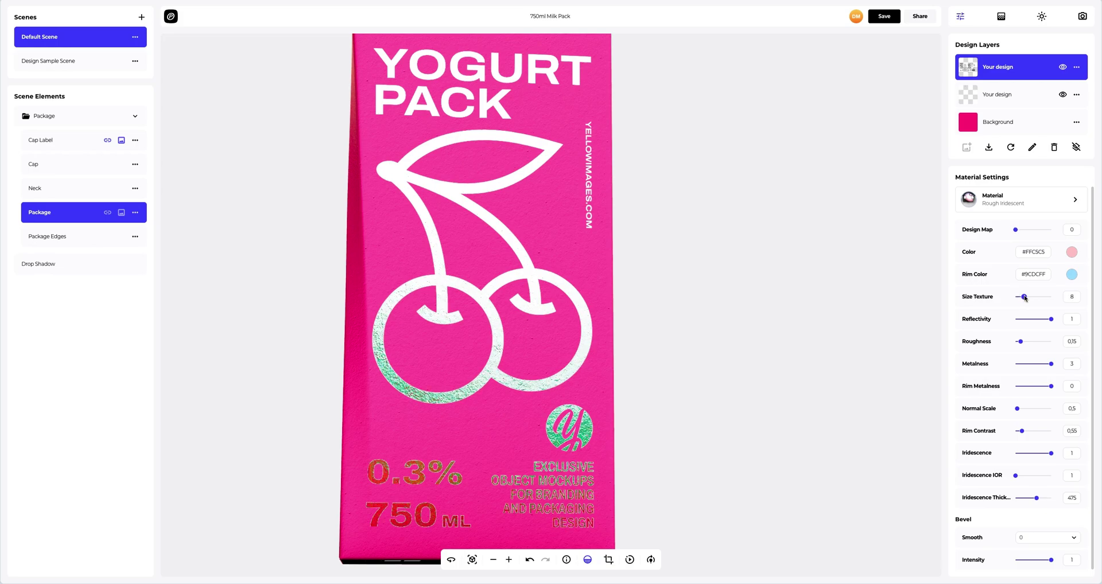
pyautogui.moveTo(1051, 365); pyautogui.dragTo(1020, 433)
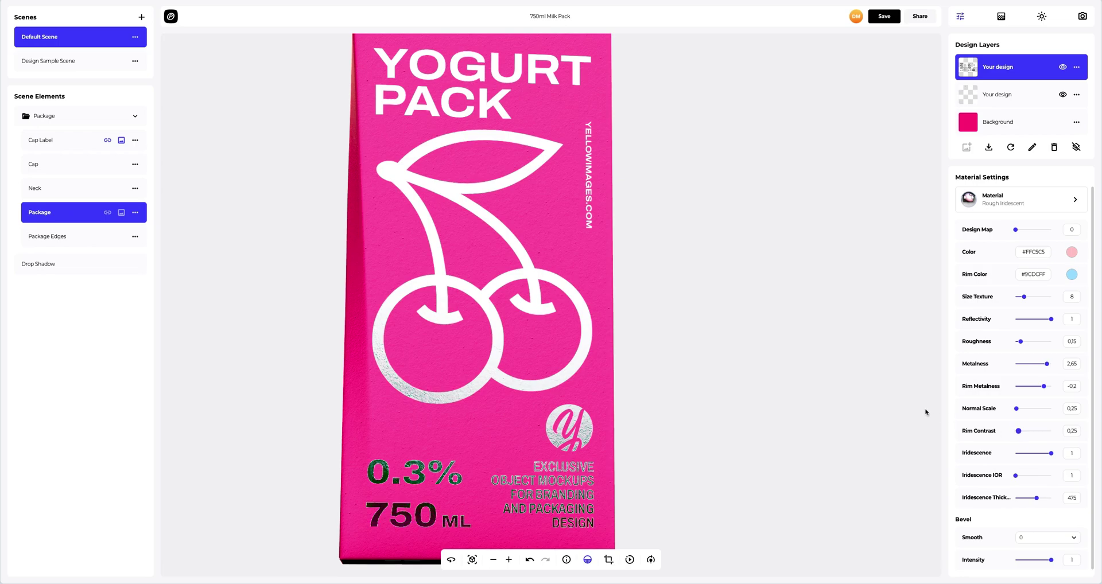
pyautogui.scroll(-5, 668, 321)
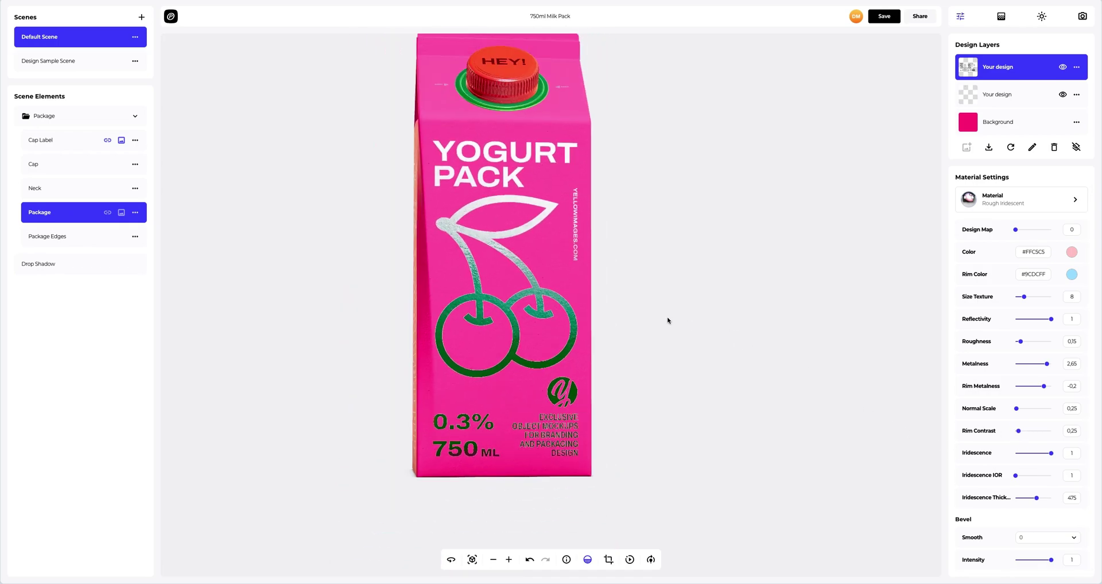
pyautogui.moveTo(603, 310); pyautogui.dragTo(767, 312)
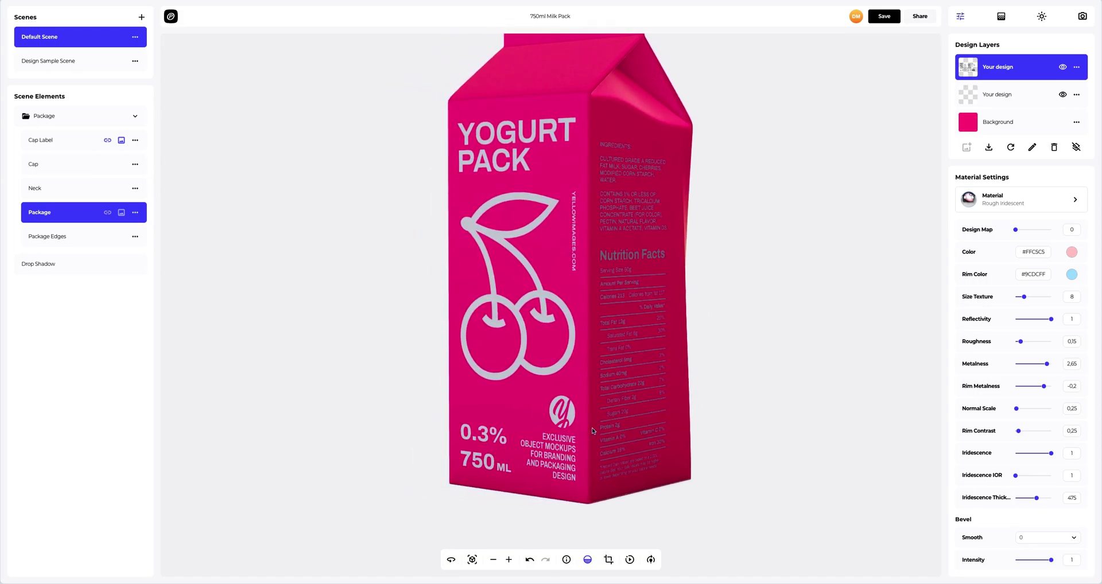
pyautogui.click(472, 561)
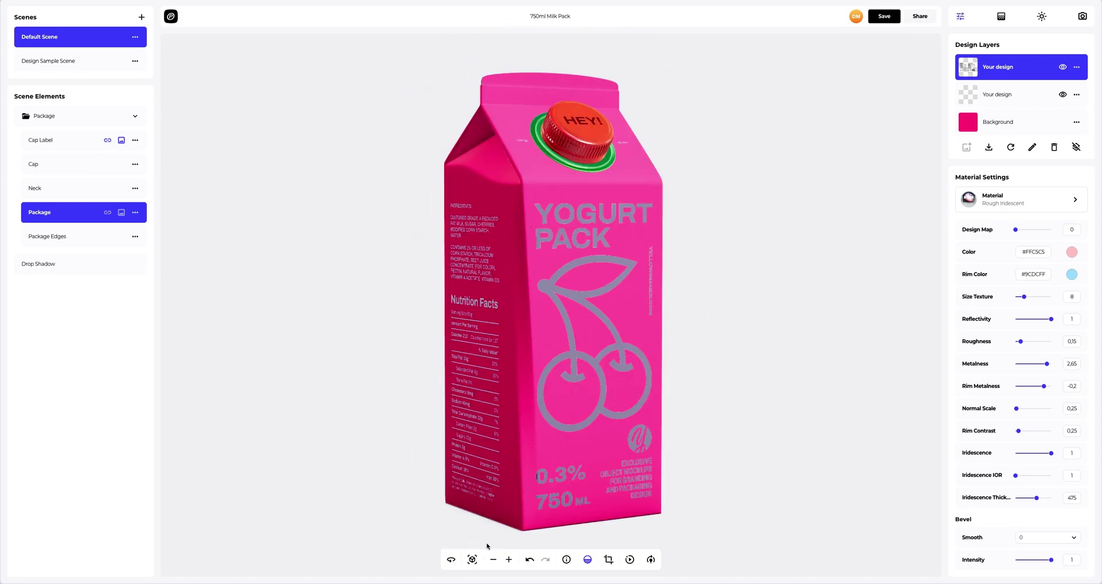
pyautogui.moveTo(515, 410)
pyautogui.mouseDown()
pyautogui.moveTo(542, 406)
pyautogui.moveTo(438, 408)
pyautogui.moveTo(523, 410)
pyautogui.mouseUp()
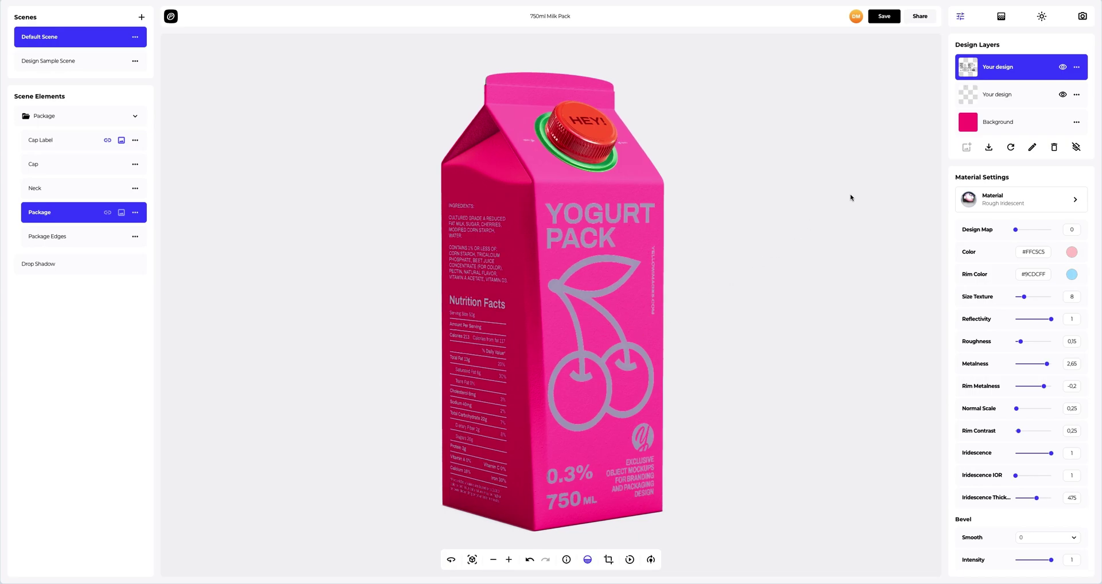
# Step: Turn the scene background into a gradient with pink #F72685 as Color A
pyautogui.click(1001, 17)
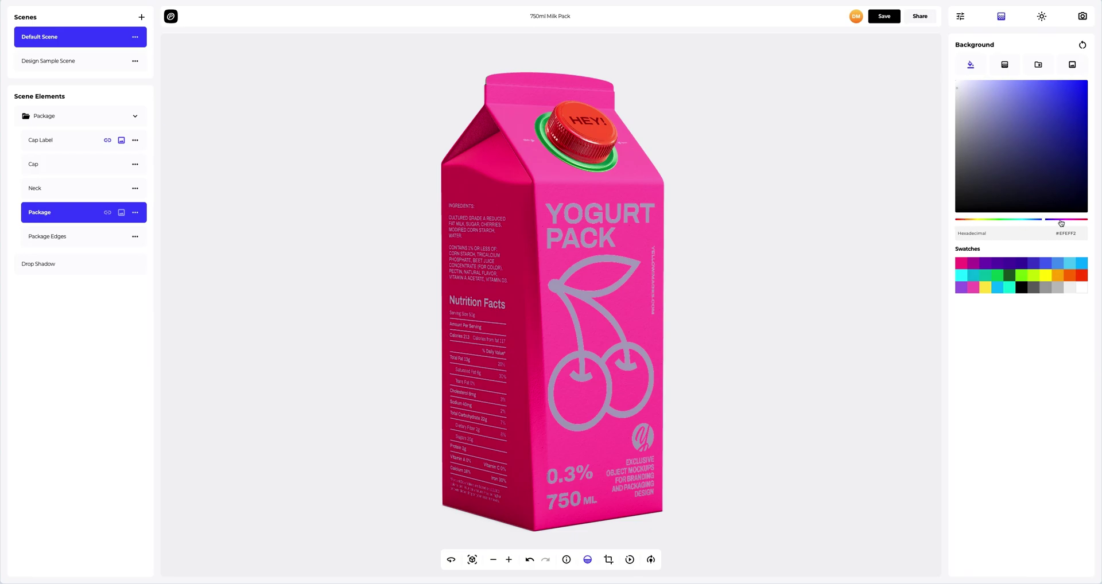
pyautogui.click(1062, 221)
pyautogui.moveTo(1041, 165); pyautogui.dragTo(1018, 117)
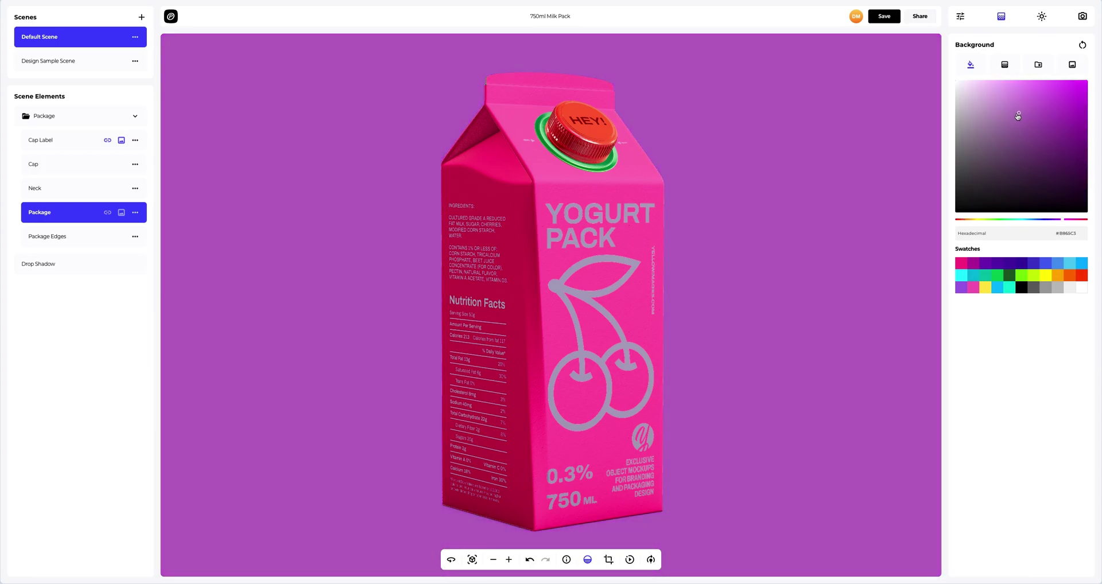
pyautogui.click(1003, 70)
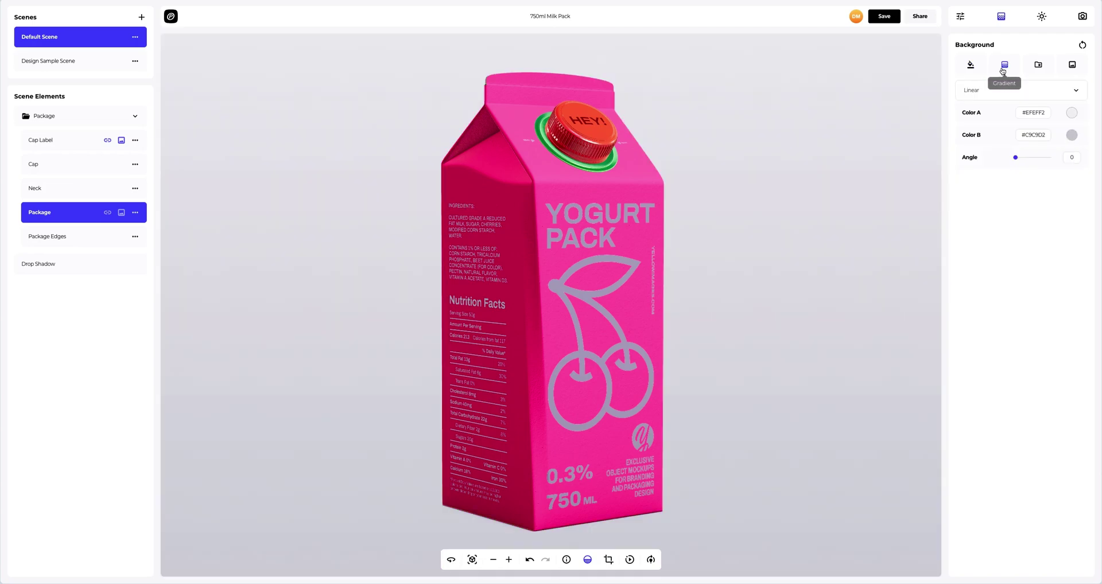
pyautogui.click(1072, 114)
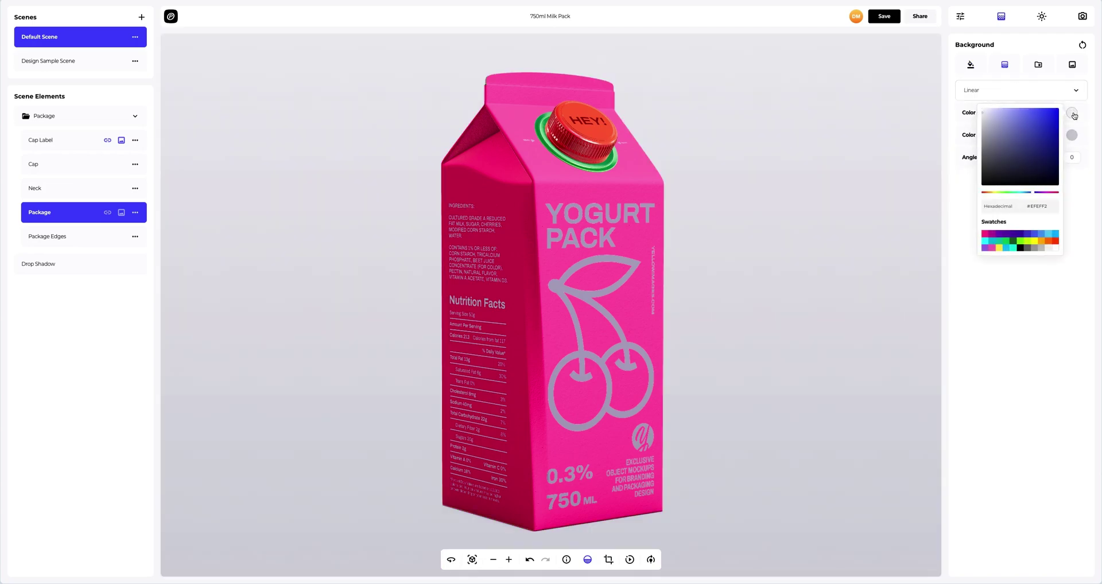
pyautogui.click(985, 241)
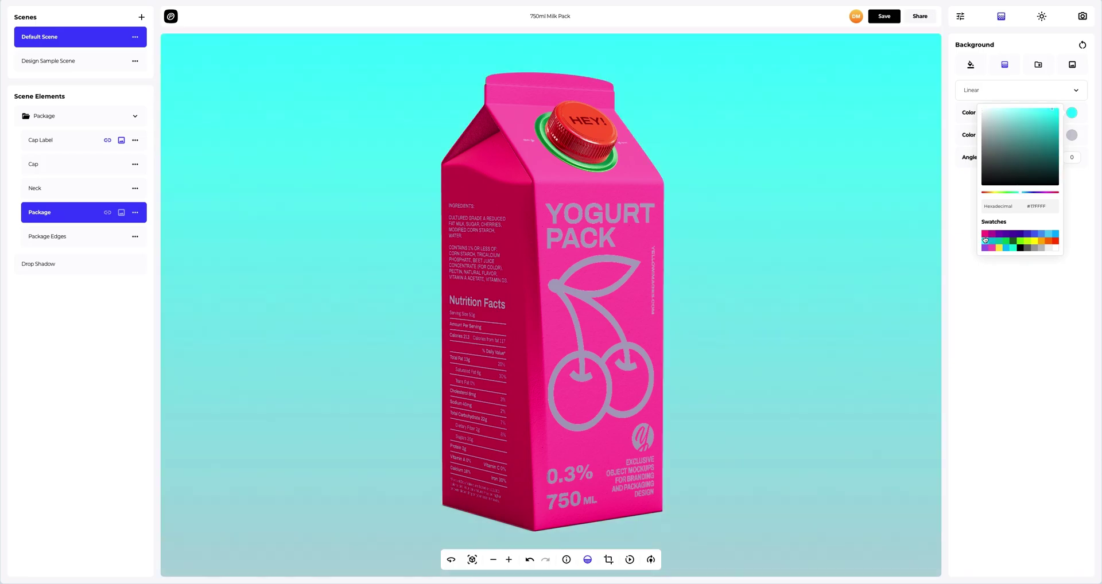
pyautogui.click(985, 235)
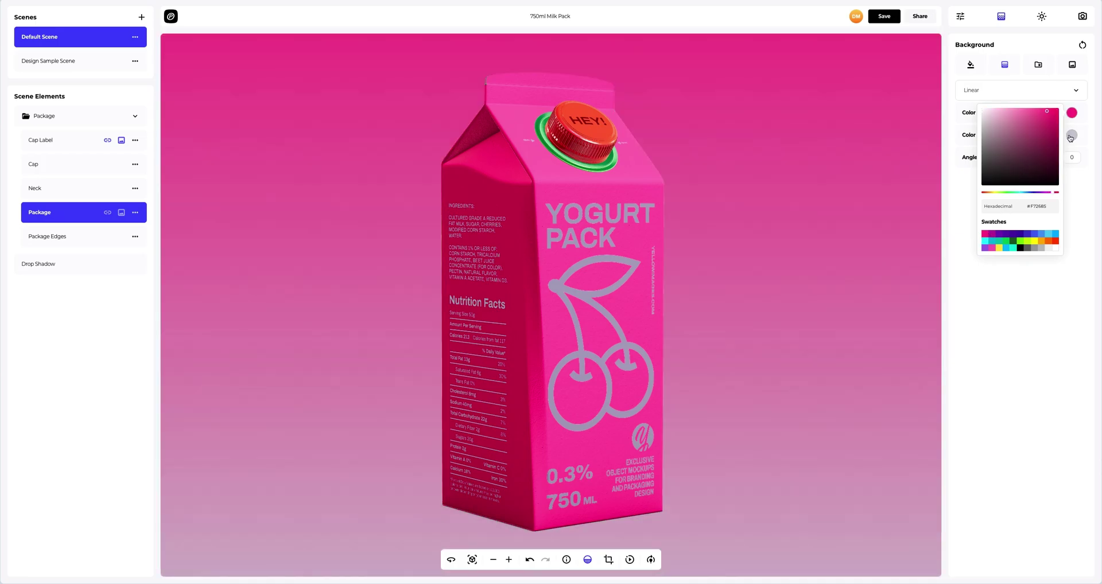
# Step: Set gradient Color B to purple #560BAD and make the gradient radial
pyautogui.click(1070, 137)
pyautogui.click(1007, 257)
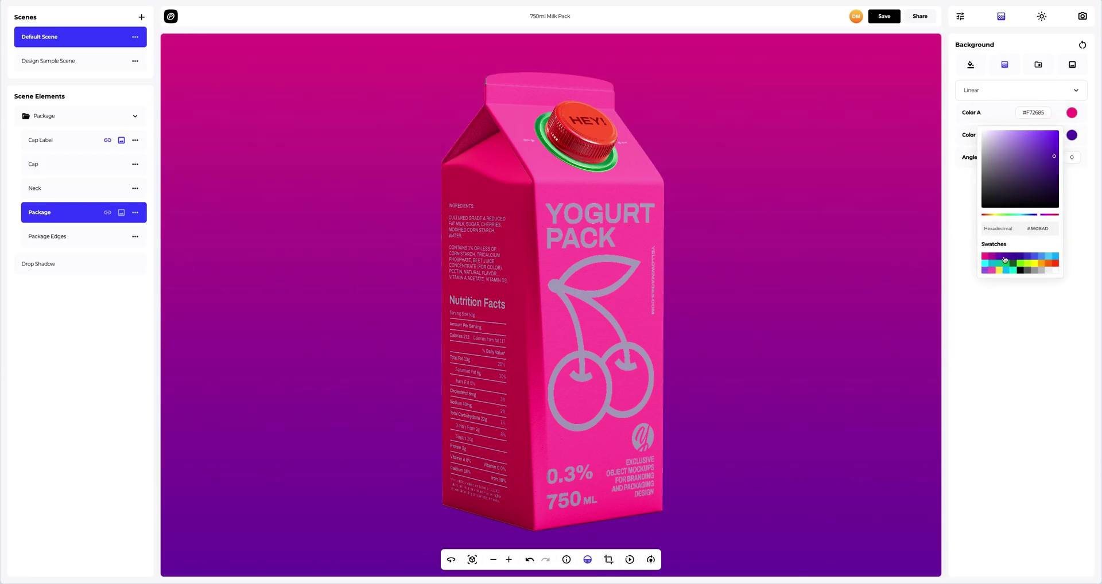
pyautogui.click(970, 253)
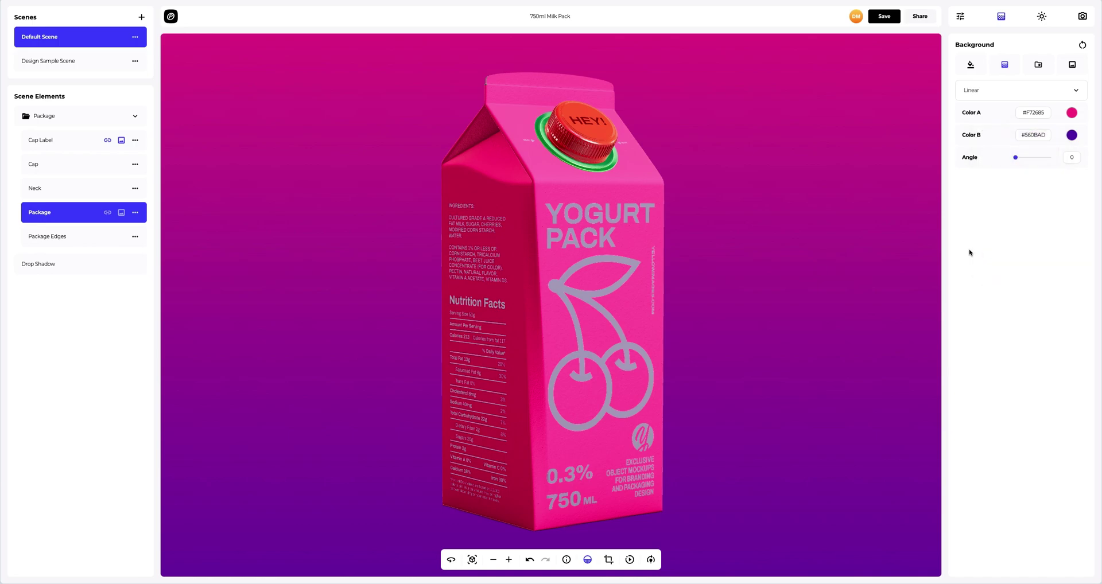
pyautogui.click(1004, 92)
pyautogui.click(985, 118)
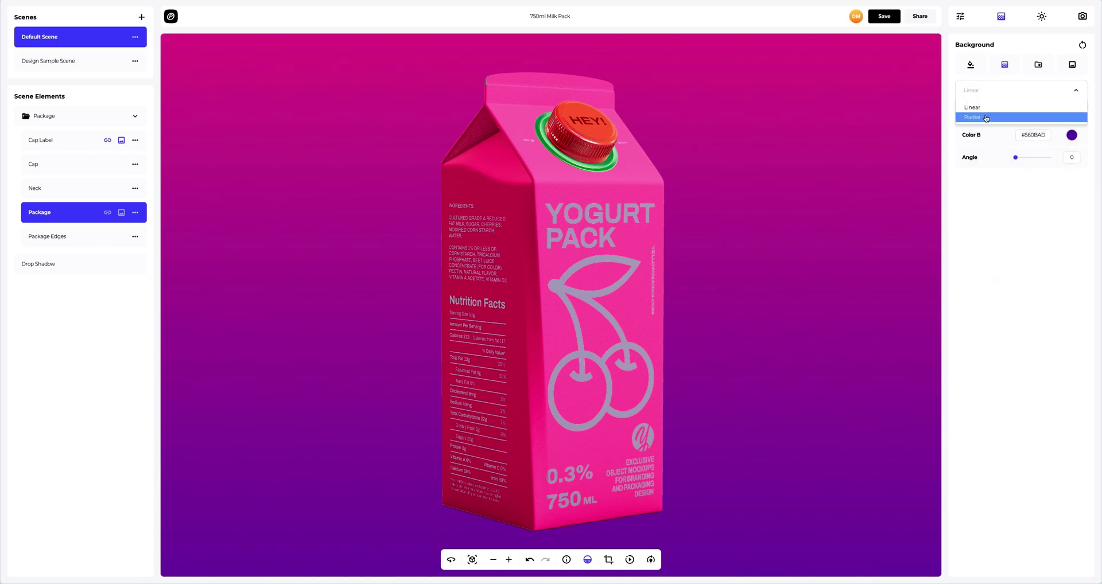
# Step: Try several background presets, ending on the red-pink-blue gradient preset
pyautogui.click(1038, 65)
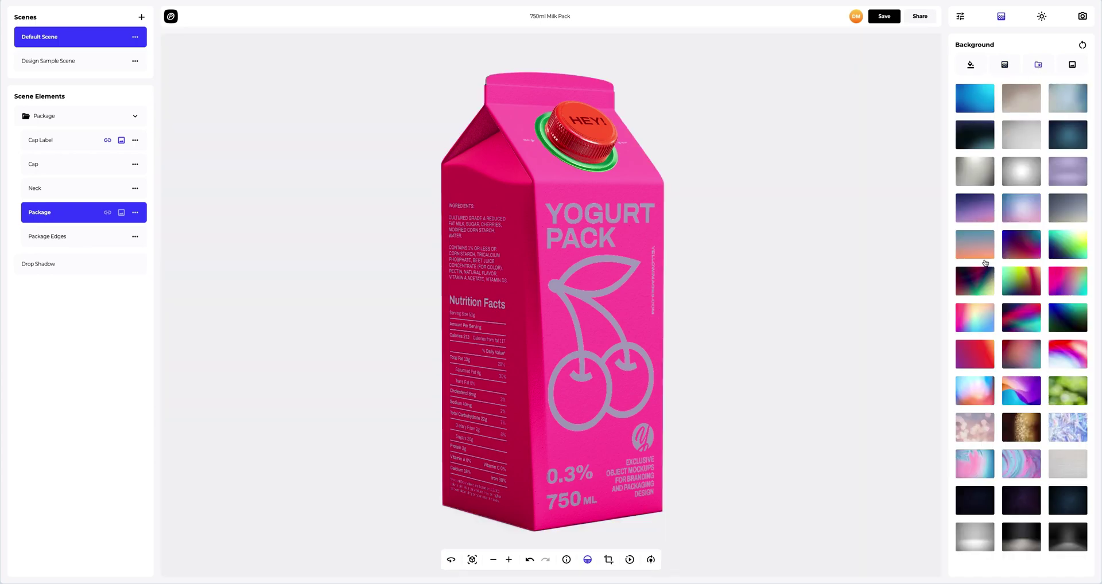
pyautogui.click(973, 318)
pyautogui.click(972, 352)
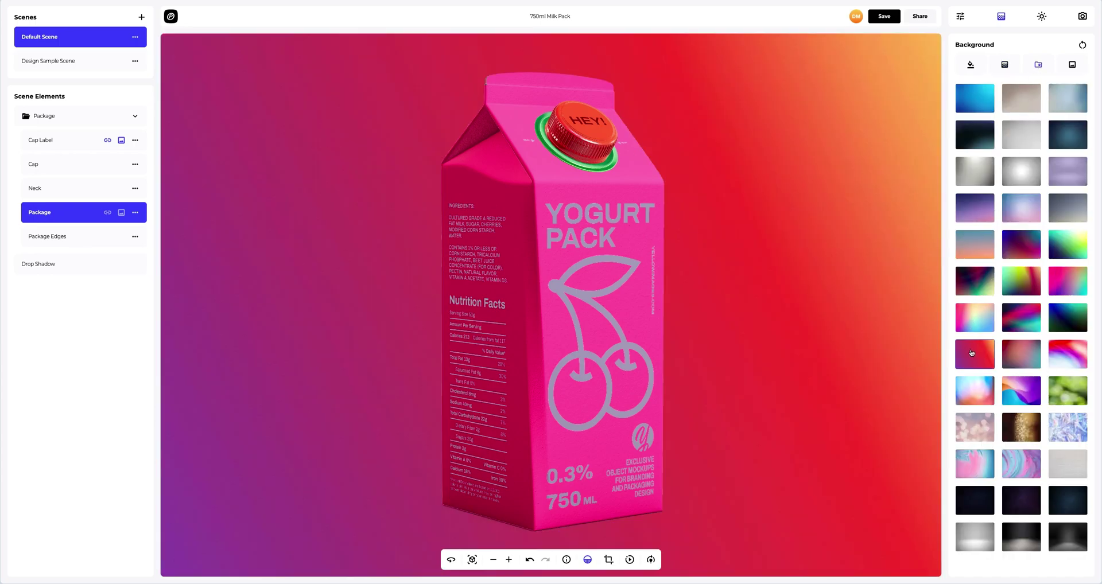
pyautogui.click(1063, 354)
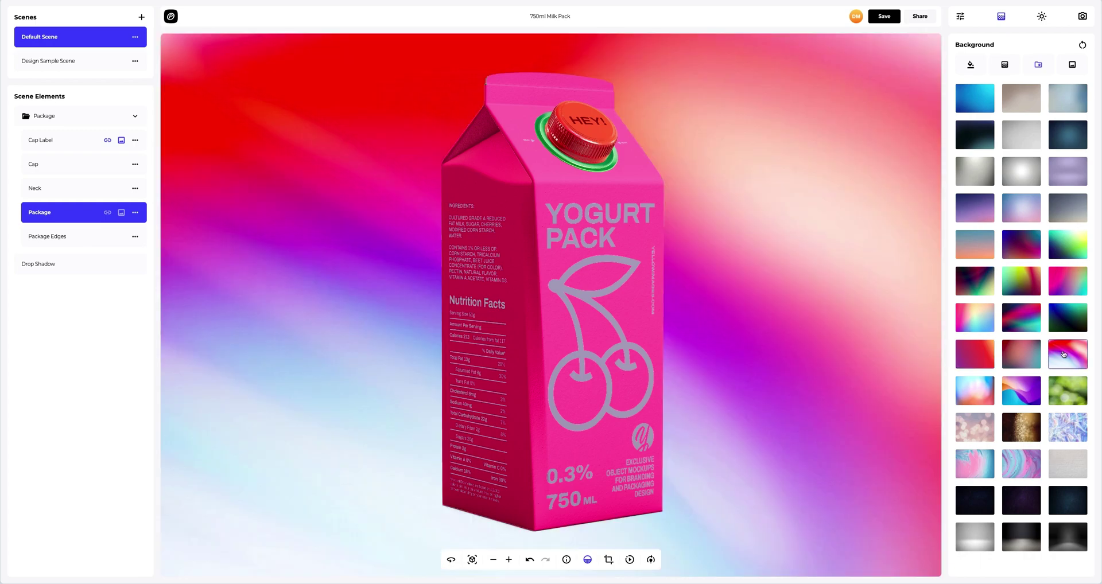
# Step: Load Background.png from the 750ml Milk Pack folder as the backdrop, with Frame Crop off
pyautogui.click(1071, 66)
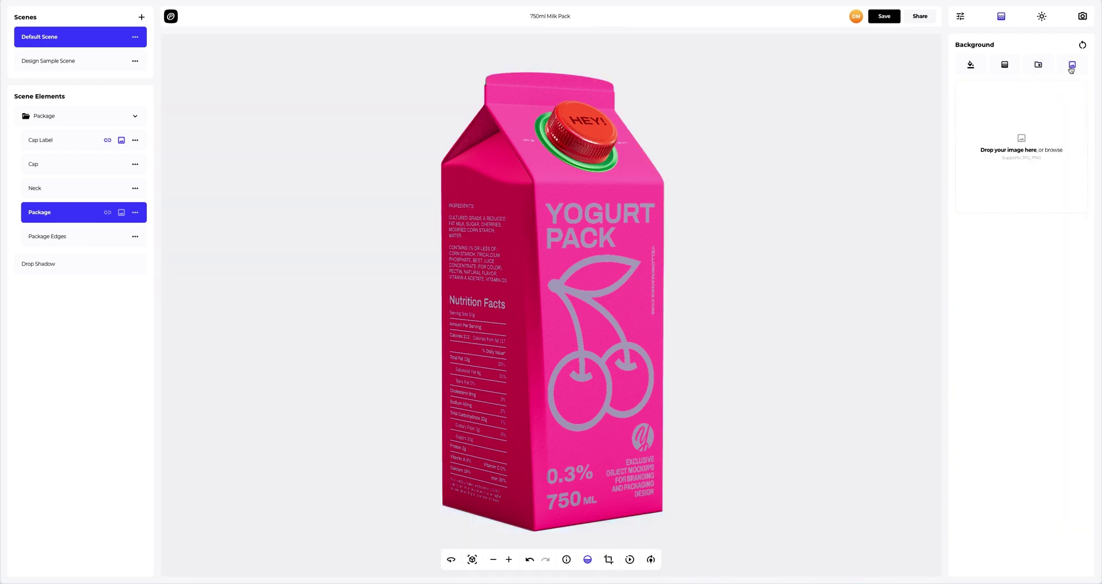
pyautogui.click(1022, 143)
pyautogui.click(511, 108)
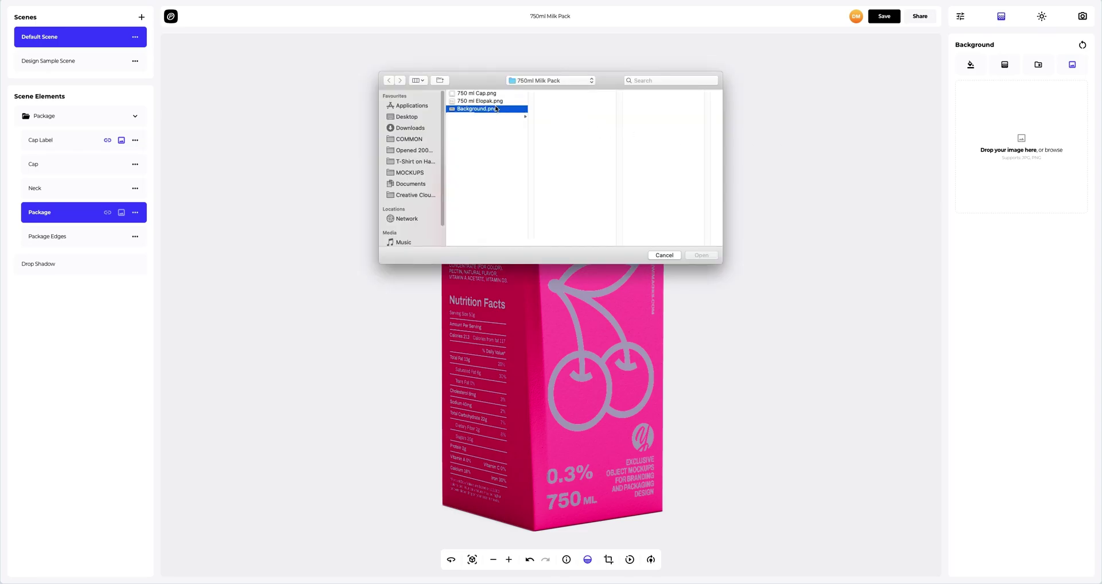
pyautogui.click(702, 255)
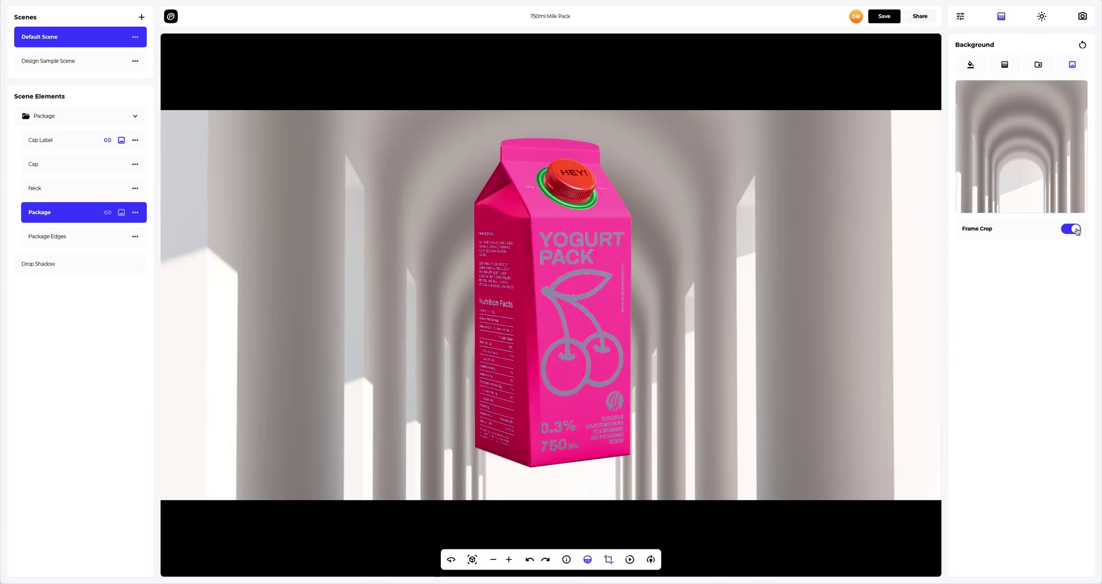
pyautogui.click(1071, 229)
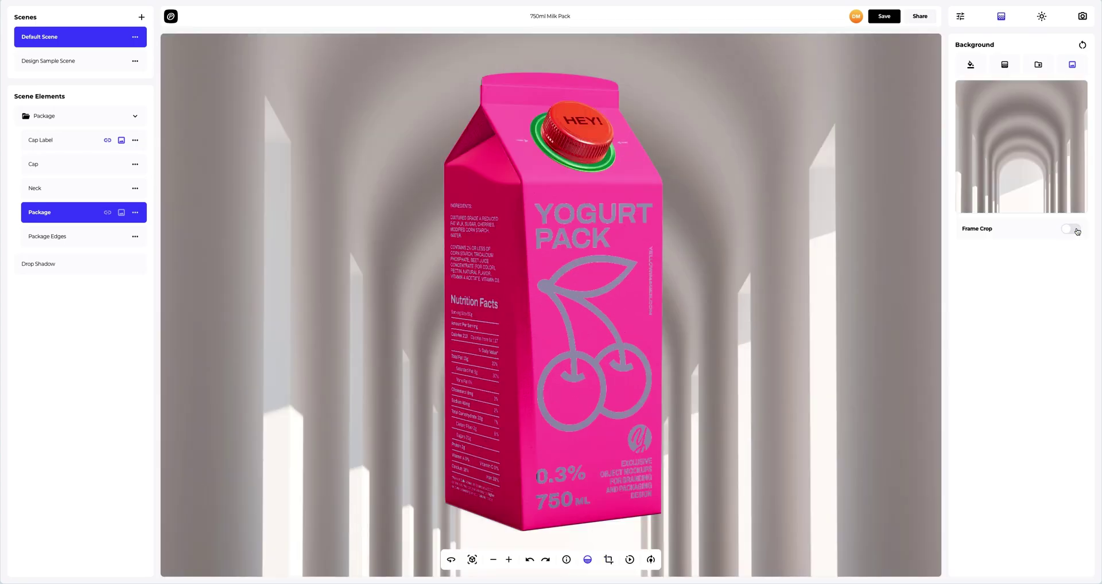
# Step: Rotate the environment lighting around the pack and turn on a slightly faster auto-rotate
pyautogui.click(651, 559)
pyautogui.moveTo(652, 535); pyautogui.dragTo(671, 535)
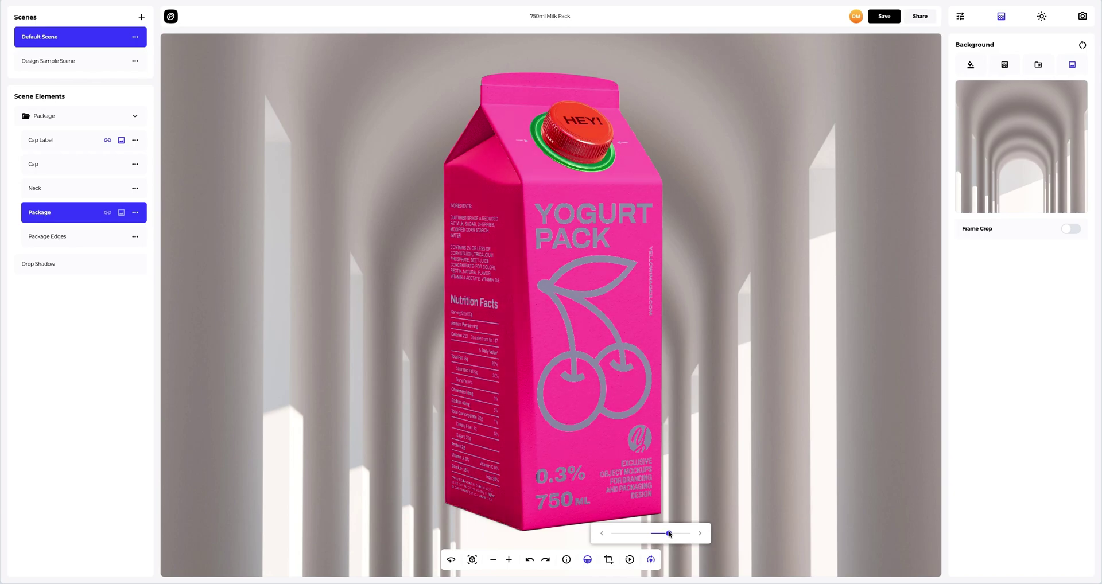
pyautogui.click(650, 560)
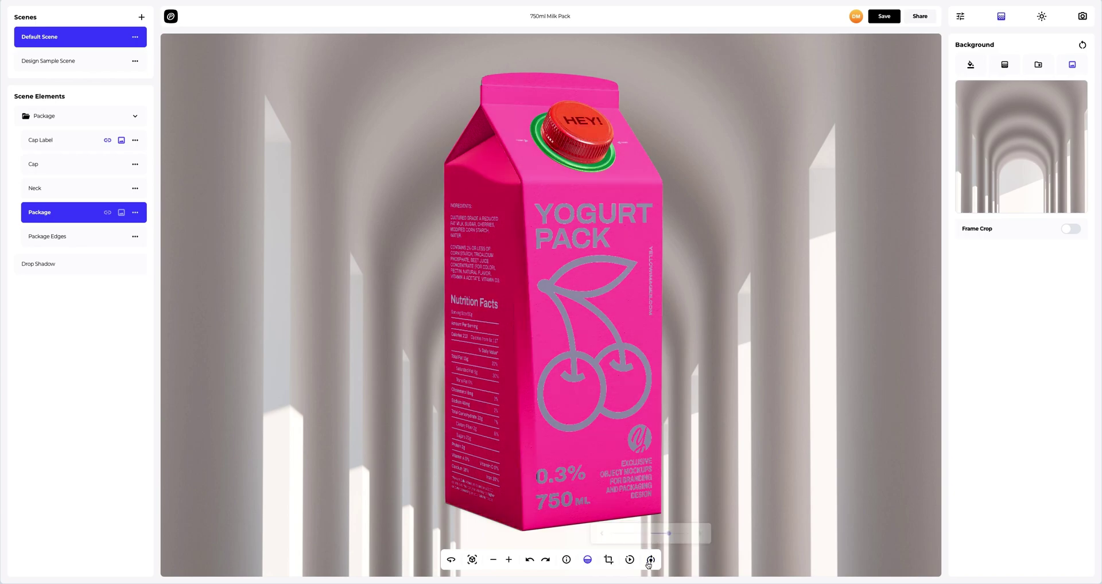
pyautogui.click(629, 559)
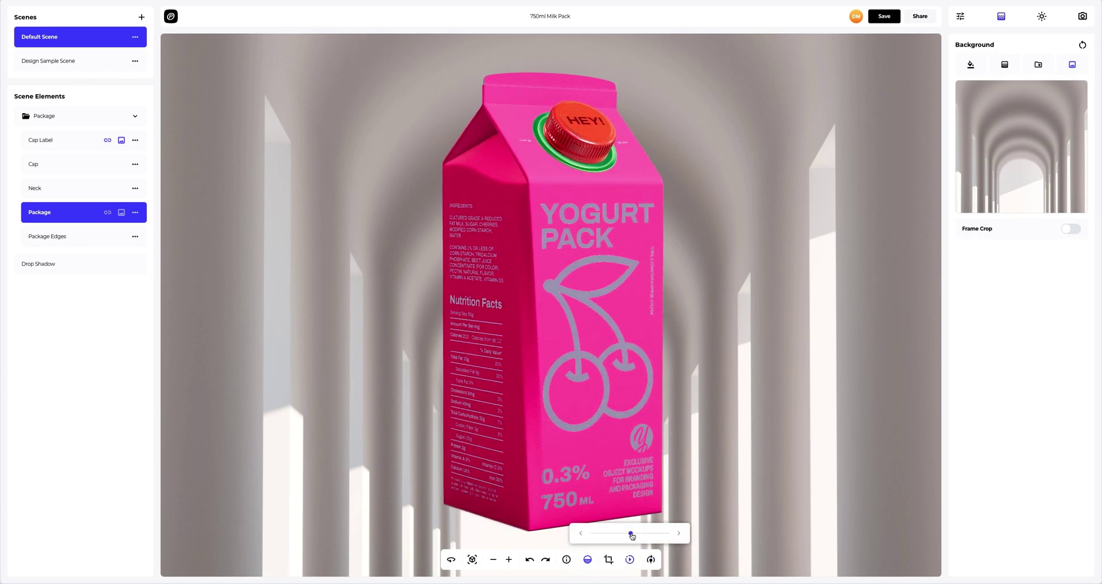
pyautogui.moveTo(632, 536); pyautogui.dragTo(638, 537)
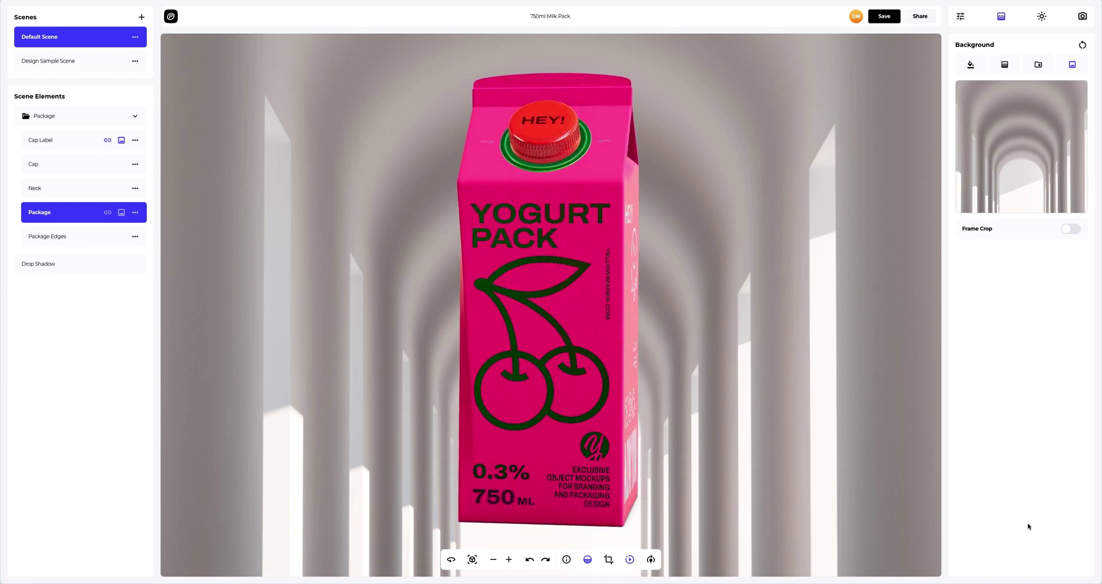
# Step: Stop the milk pack's auto-rotation and save the project
pyautogui.click(630, 560)
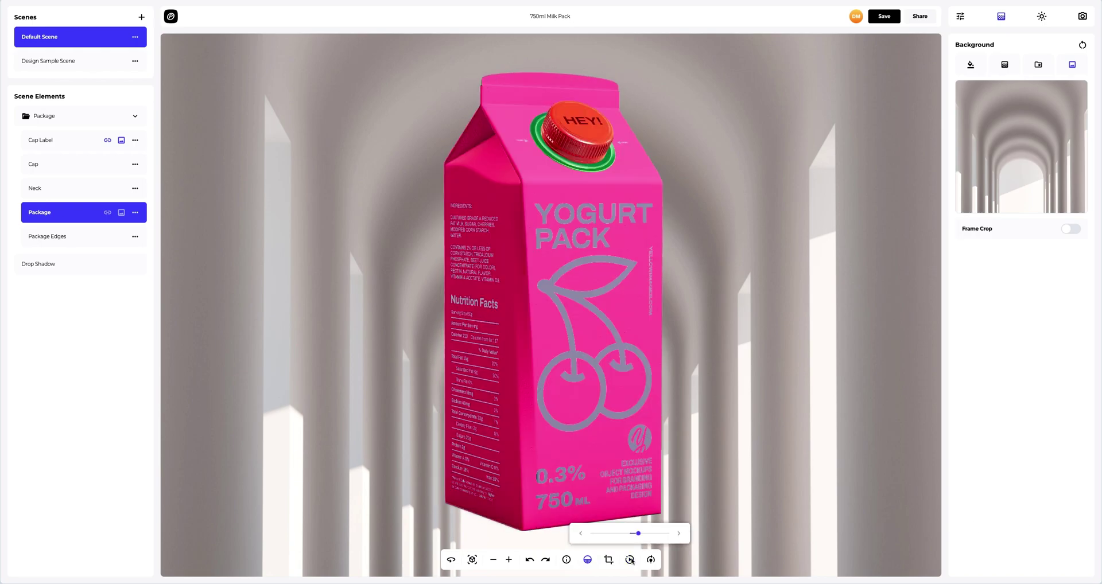
pyautogui.click(885, 17)
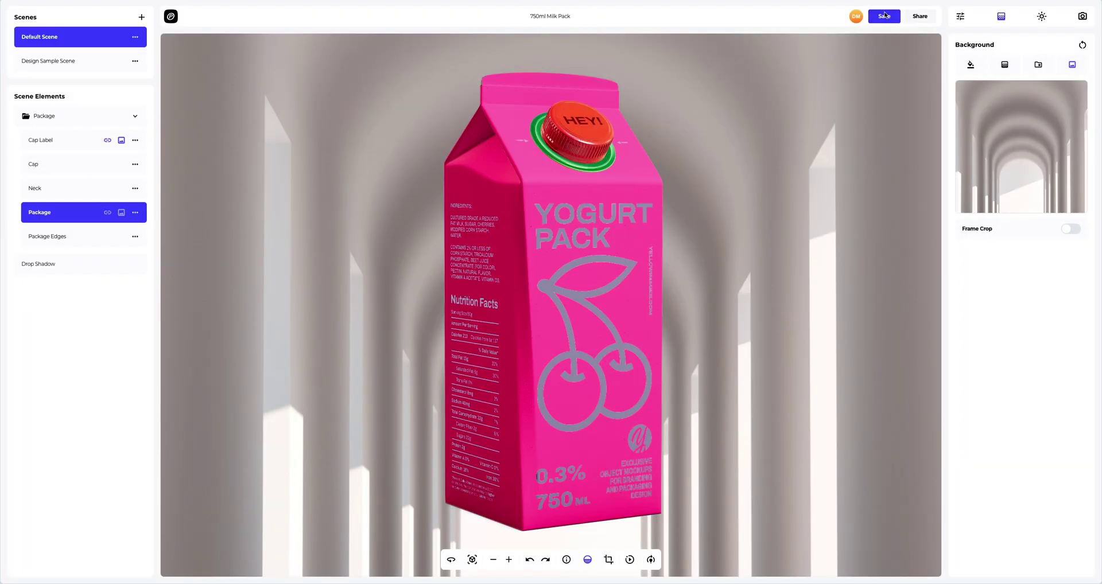
# Step: Show the full-screen preview, then enable public access to generate a view link and iframe embed code
pyautogui.click(918, 17)
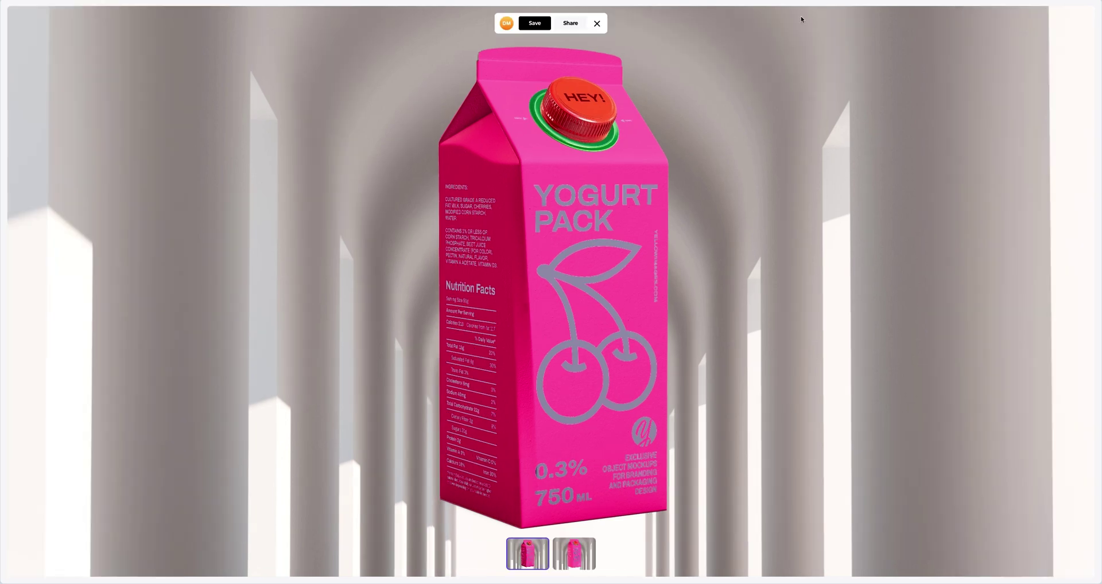
pyautogui.click(581, 23)
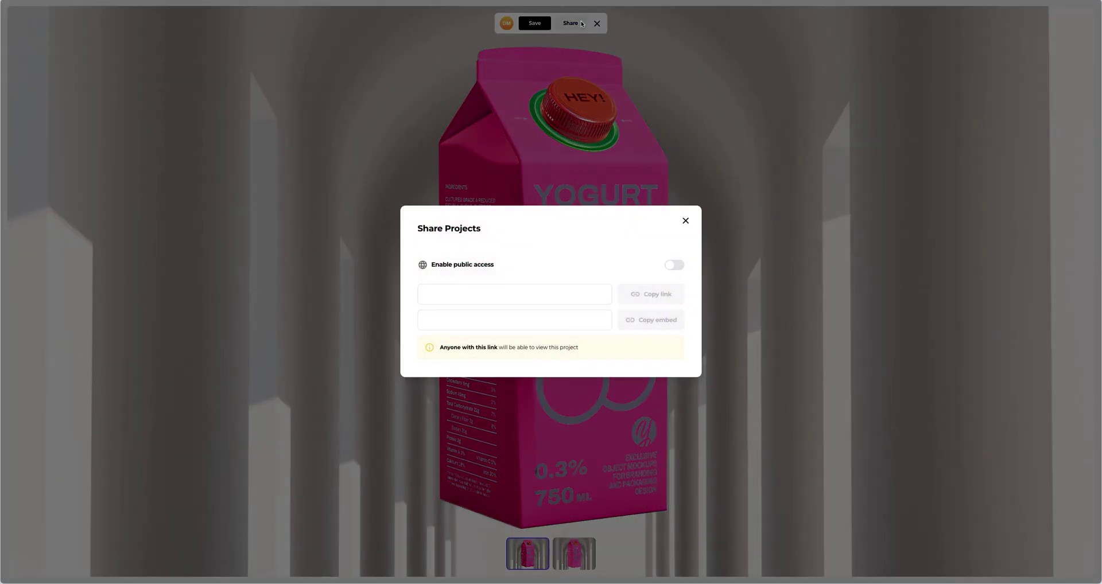
pyautogui.click(670, 265)
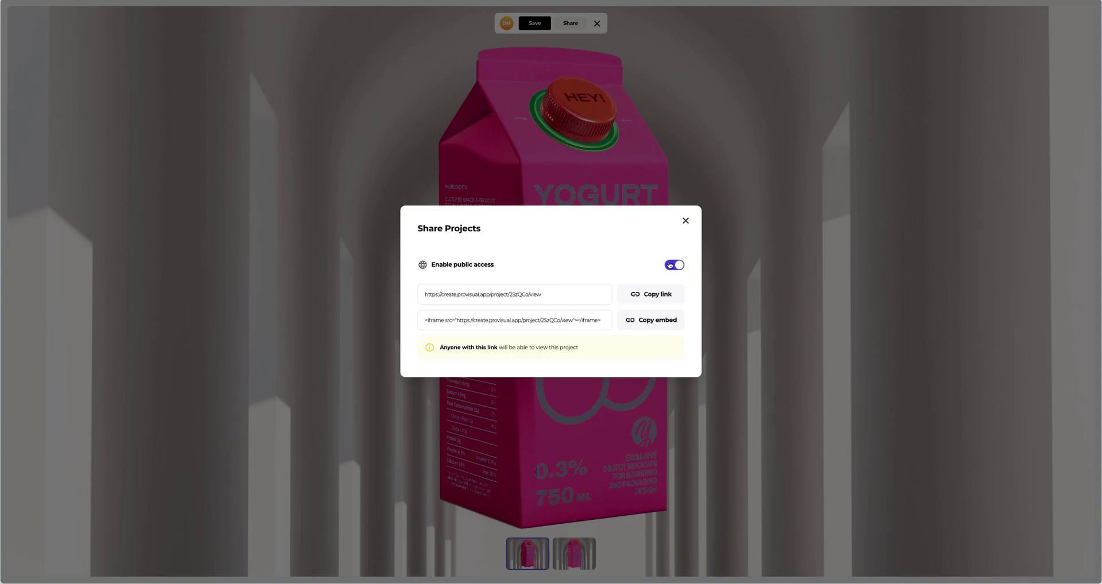